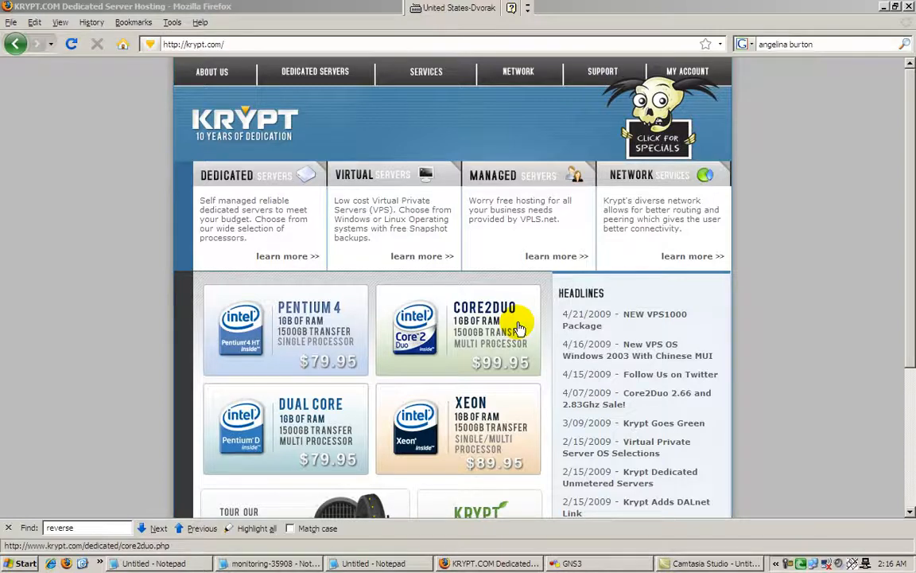
- Switch to GNS3 and connect router R0 to router R1 with a manual link
{"action": "left_click", "coordinate": [603, 562]}
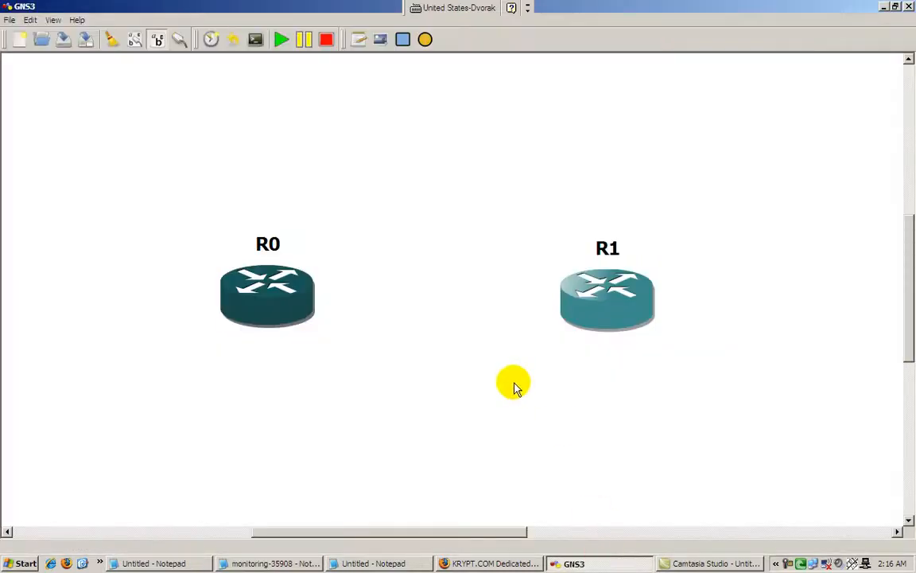
{"action": "mouse_move", "coordinate": [653, 305]}
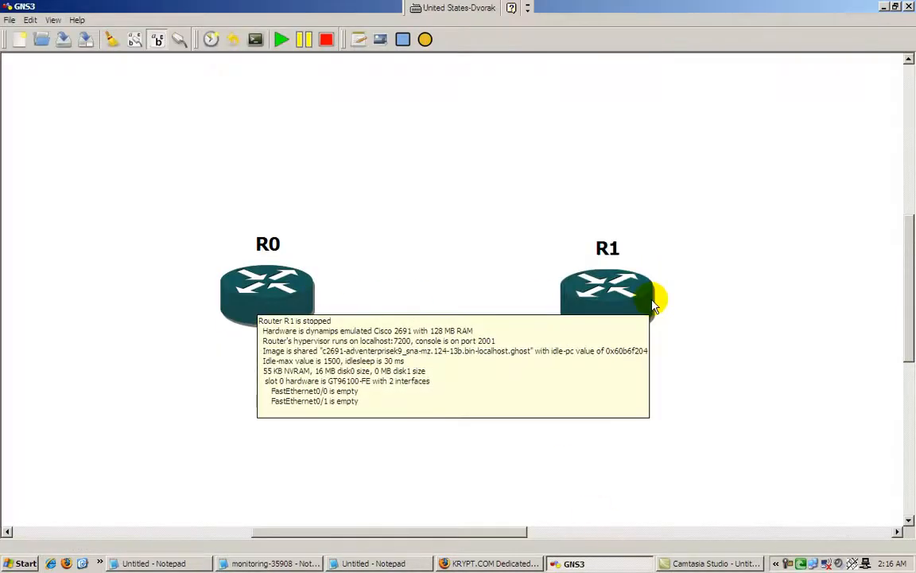
{"action": "left_click", "coordinate": [756, 292]}
{"action": "left_click", "coordinate": [181, 47]}
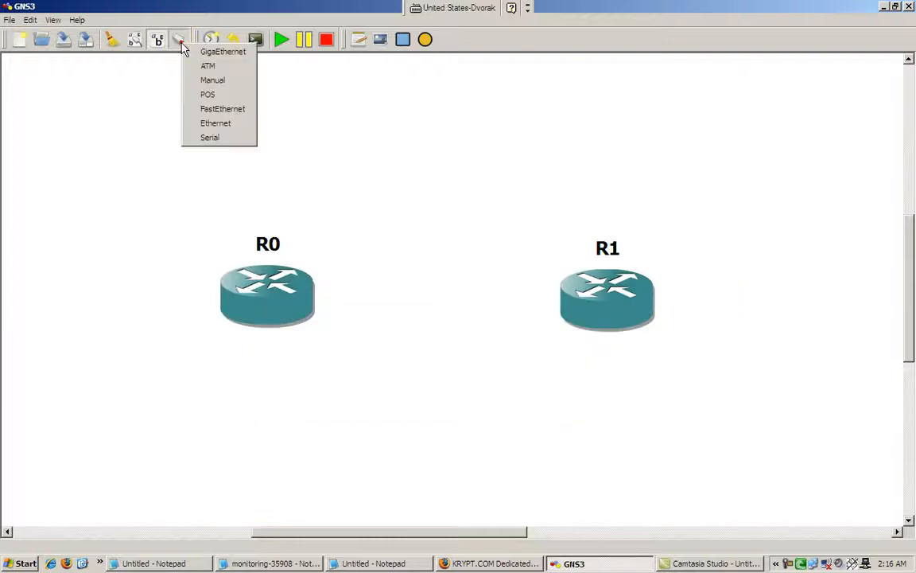
{"action": "left_click", "coordinate": [214, 79]}
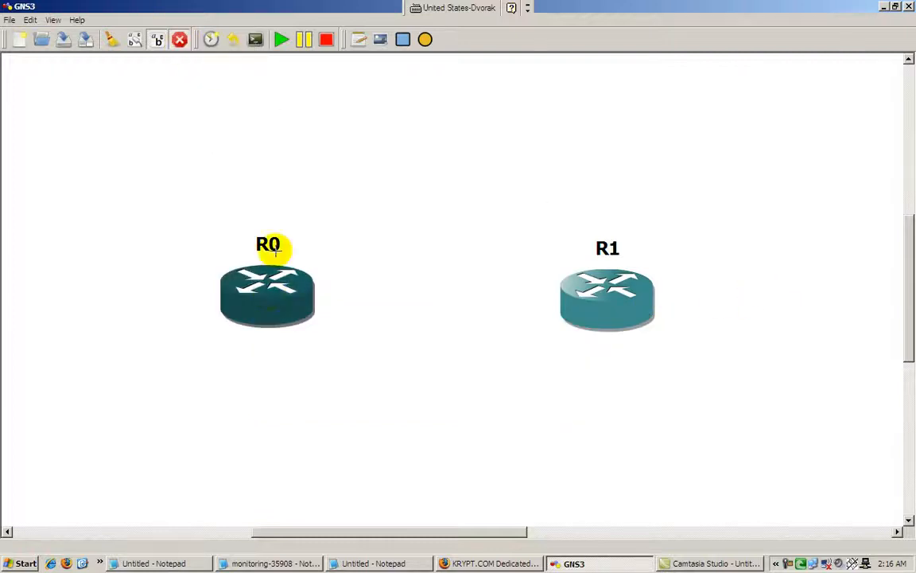
{"action": "left_click", "coordinate": [268, 293]}
{"action": "left_click", "coordinate": [286, 301]}
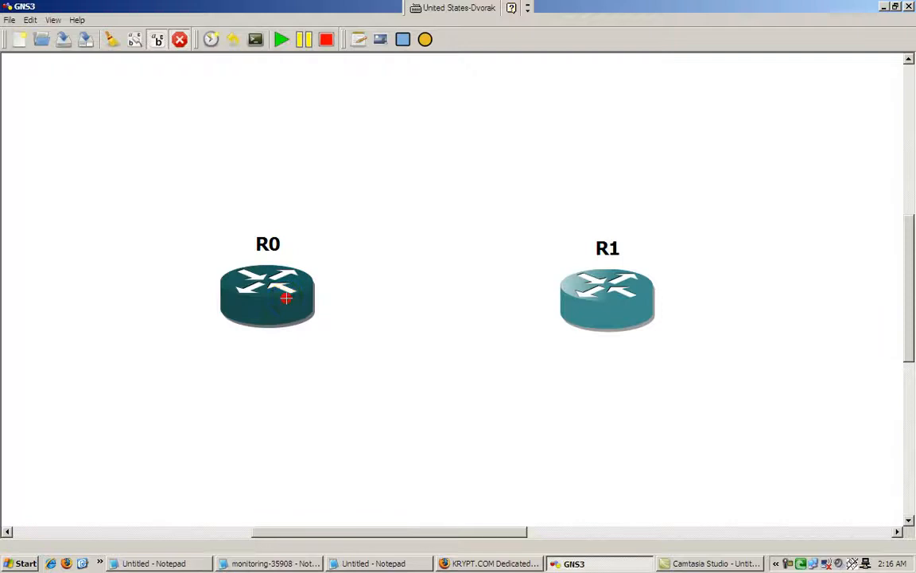
{"action": "left_click", "coordinate": [608, 305]}
{"action": "left_click", "coordinate": [619, 316]}
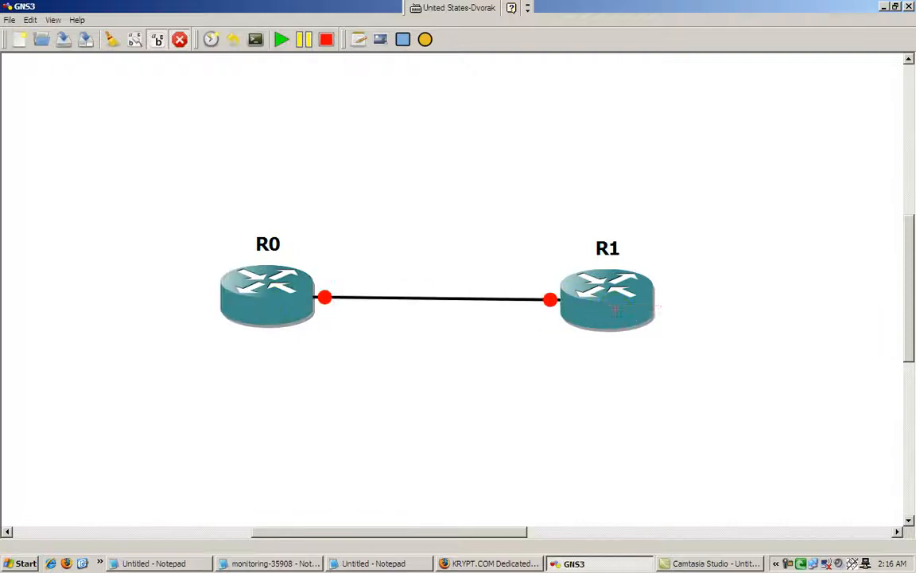
{"action": "left_click", "coordinate": [177, 46]}
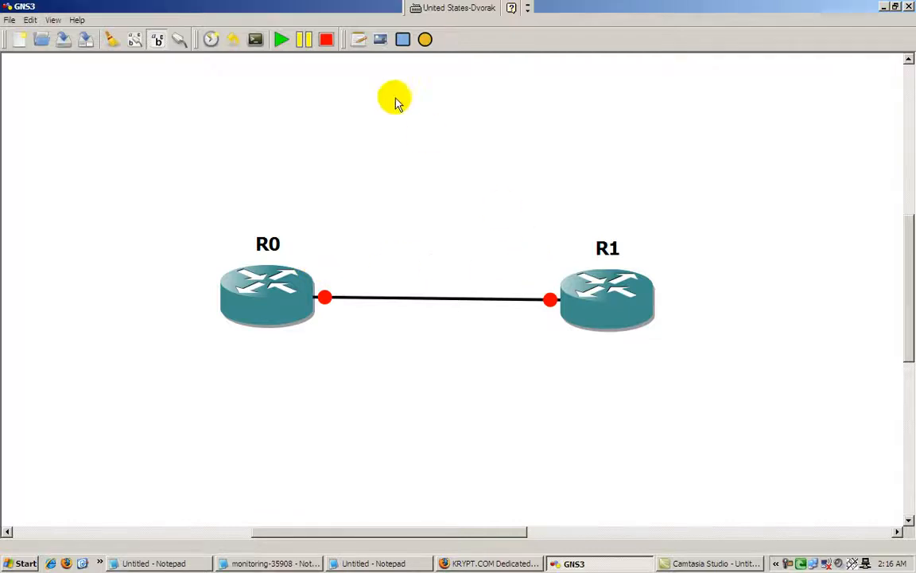
- Add a text note reading 1.1.1.1 above the R0 end of the link
{"action": "left_click", "coordinate": [360, 44]}
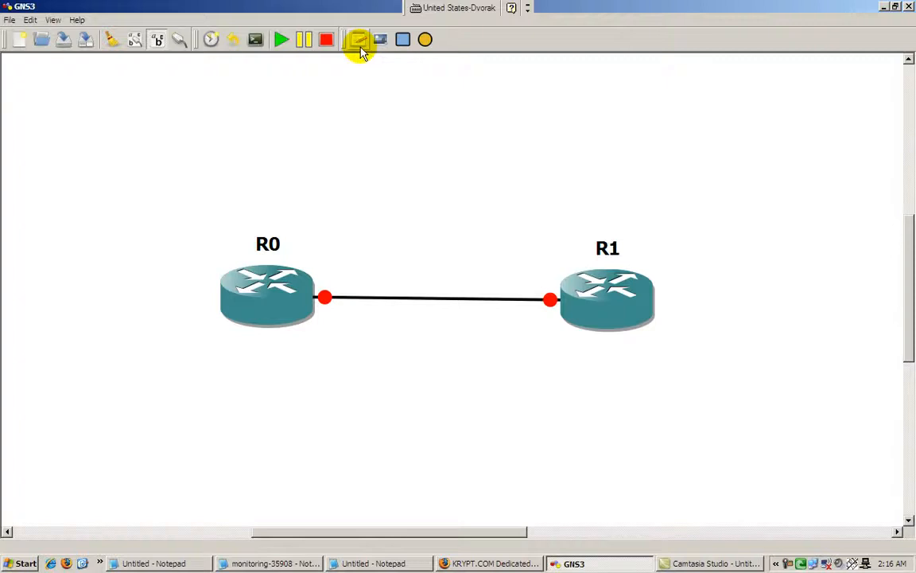
{"action": "left_click", "coordinate": [312, 240]}
{"action": "type", "text": "1.1.1.1"}
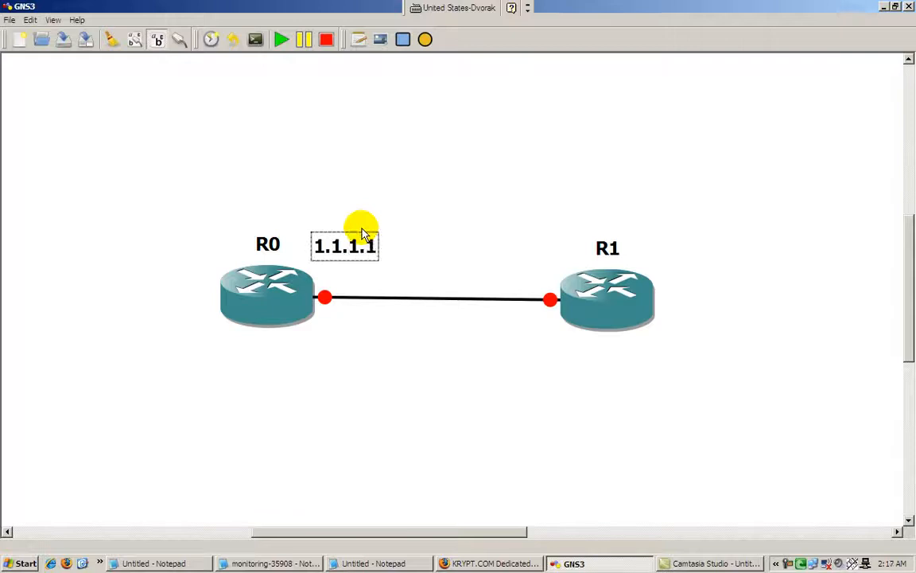
{"action": "left_click", "coordinate": [557, 282]}
- Add a text note reading 1.1.1.2 above the R1 end of the link, clear of the R1 name
{"action": "left_click", "coordinate": [358, 39]}
{"action": "left_click", "coordinate": [513, 253]}
{"action": "type", "text": "1.1.1.2"}
{"action": "left_click", "coordinate": [608, 154]}
{"action": "left_click_drag", "start_coordinate": [572, 249], "coordinate": [552, 250]}
{"action": "left_click", "coordinate": [471, 371]}
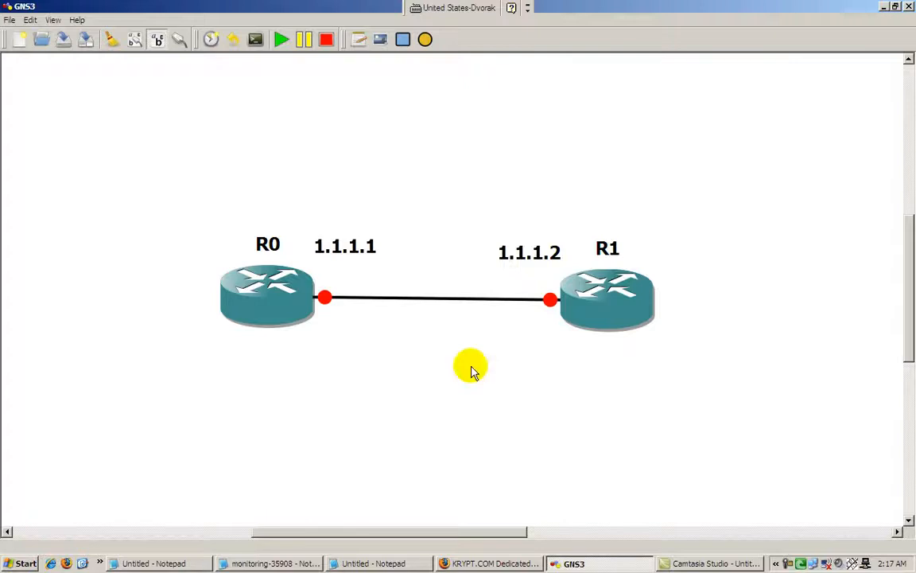
- Add a text note reading 1.1.1.0/24 below the middle of the link
{"action": "left_click", "coordinate": [363, 46]}
{"action": "left_click", "coordinate": [406, 326]}
{"action": "type", "text": "1.1."}
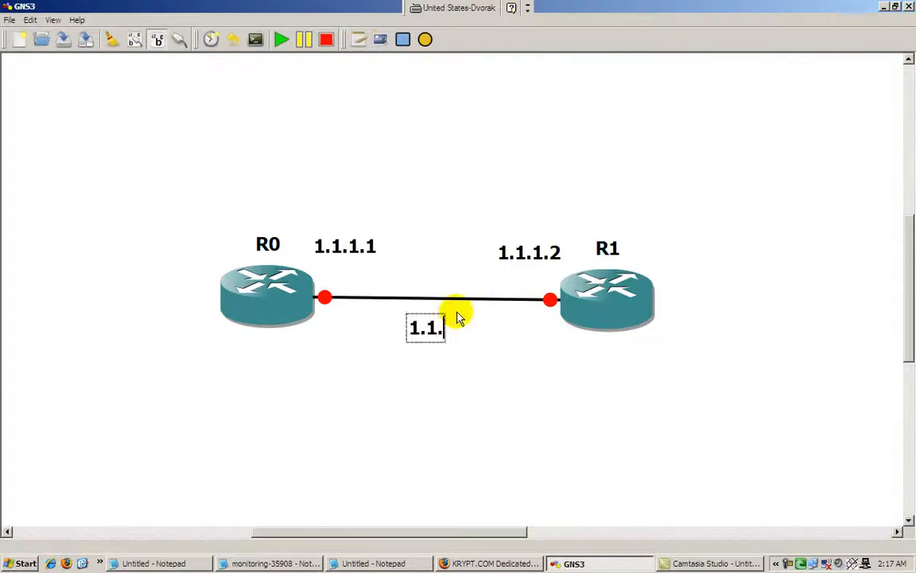
{"action": "type", "text": "1.0"}
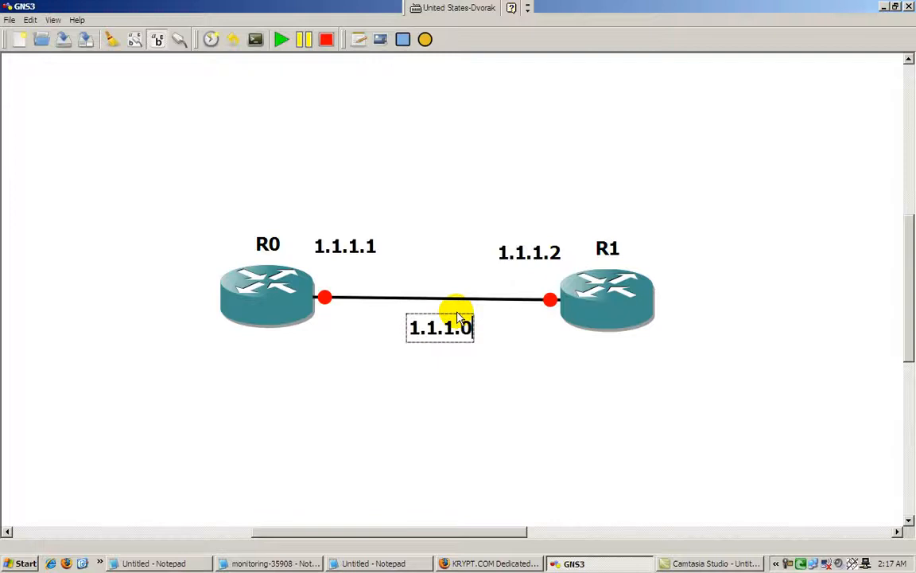
{"action": "type", "text": "/24"}
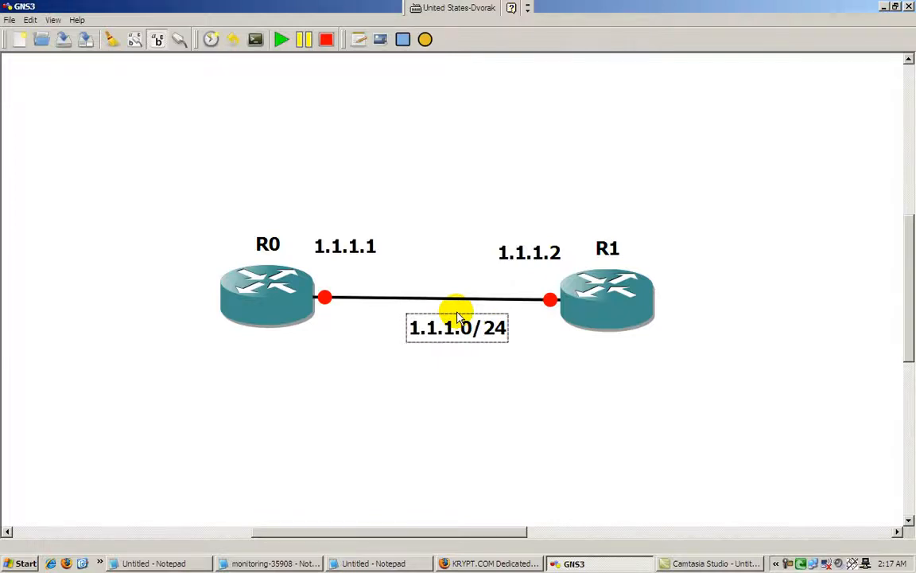
{"action": "left_click", "coordinate": [405, 417]}
- Move R0 and its 1.1.1.1 note farther from R1, and recentre the network note under the link
{"action": "left_click_drag", "start_coordinate": [300, 307], "coordinate": [231, 324]}
{"action": "left_click_drag", "start_coordinate": [373, 243], "coordinate": [301, 248]}
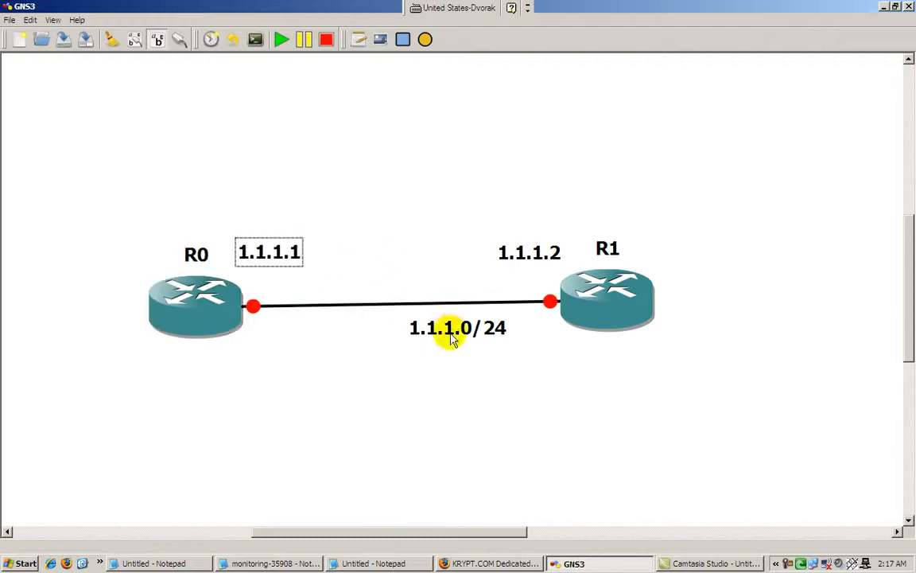
{"action": "left_click_drag", "start_coordinate": [451, 337], "coordinate": [407, 337]}
- Add the short notes .1 and .2 under the R0 and R1 ends of the link
{"action": "left_click", "coordinate": [253, 340]}
{"action": "type", "text": ".1"}
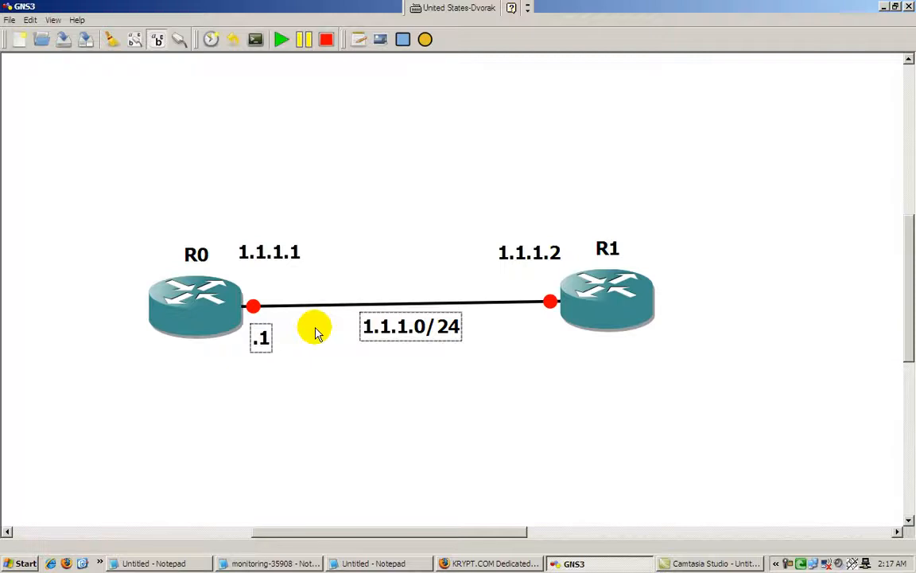
{"action": "left_click", "coordinate": [315, 328]}
{"action": "left_click", "coordinate": [359, 39]}
{"action": "left_click", "coordinate": [532, 333]}
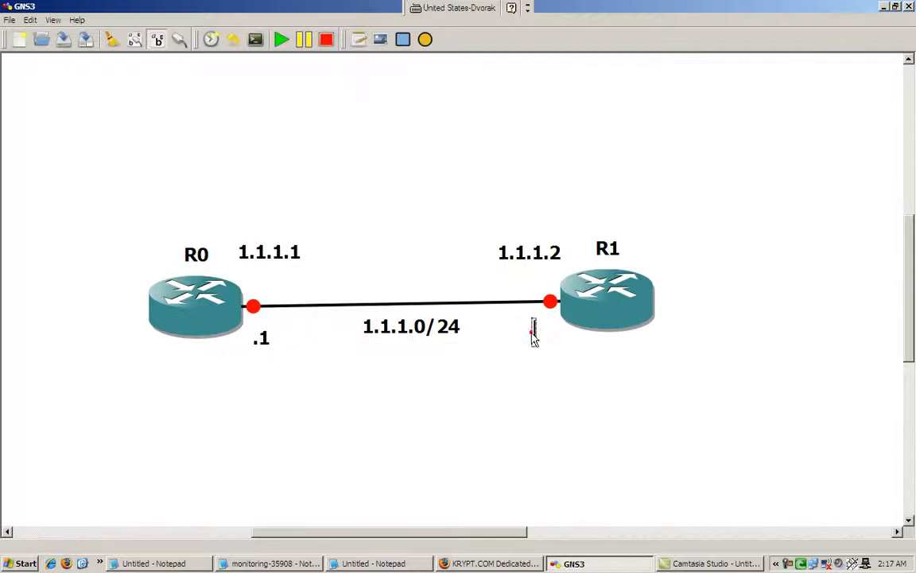
{"action": "type", "text": ".2"}
{"action": "left_click", "coordinate": [613, 348]}
{"action": "left_click", "coordinate": [549, 329]}
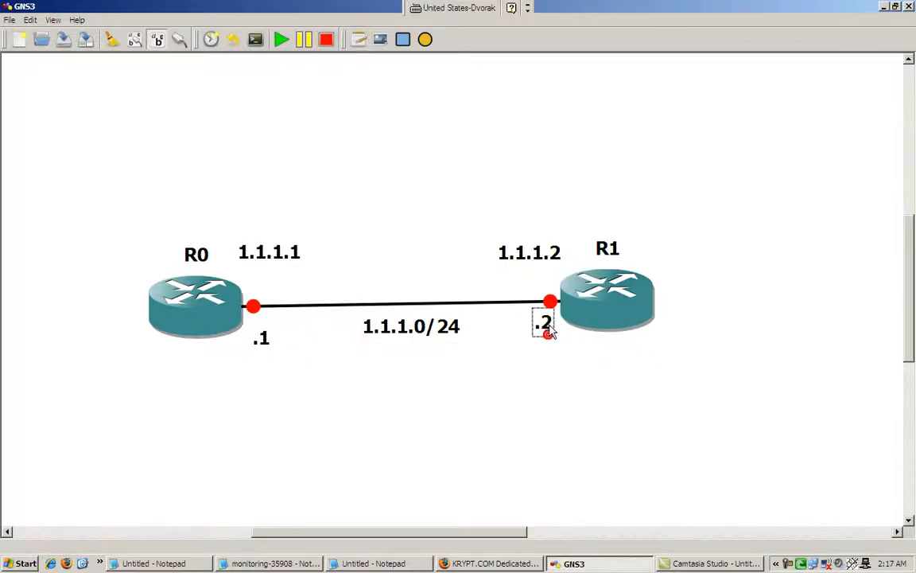
{"action": "left_click_drag", "start_coordinate": [268, 344], "coordinate": [264, 336]}
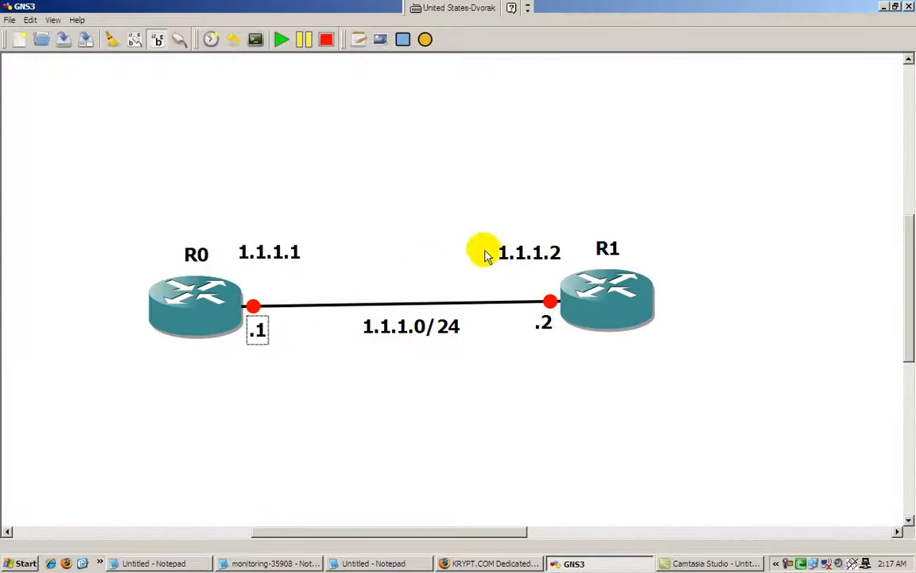
- Delete the three notes below the link: .1, 1.1.1.0/24 and .2
{"action": "left_click", "coordinate": [528, 252]}
{"action": "left_click", "coordinate": [270, 251]}
{"action": "left_click", "coordinate": [427, 327]}
{"action": "left_click", "coordinate": [280, 327]}
{"action": "left_click", "coordinate": [542, 322]}
{"action": "left_click", "coordinate": [519, 366]}
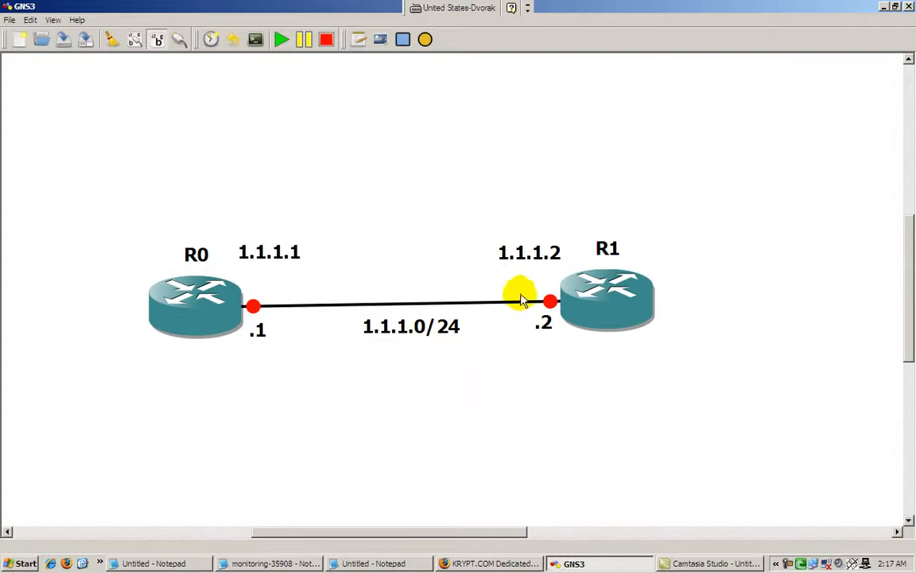
{"action": "left_click_drag", "start_coordinate": [537, 396], "coordinate": [253, 322]}
{"action": "key", "text": "Delete"}
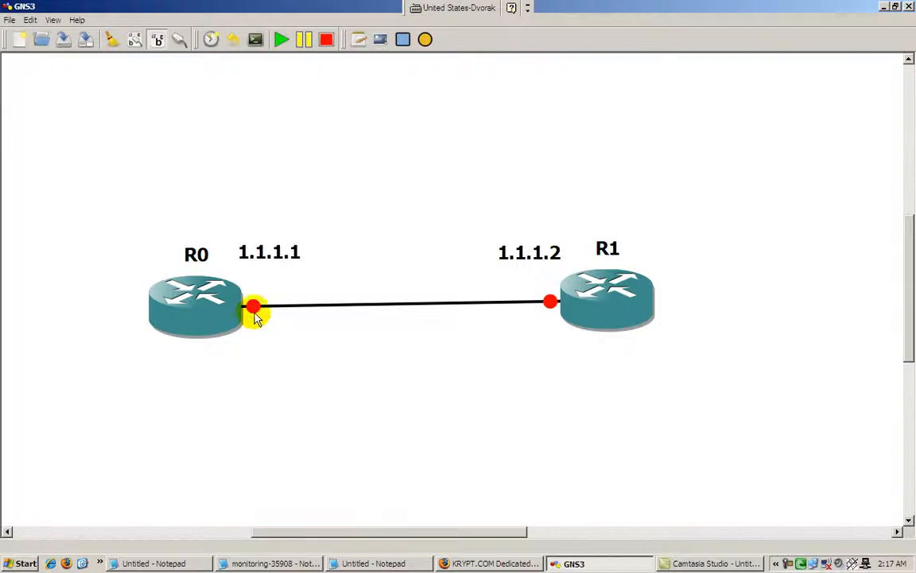
- Nudge R0 upward so that the link to R1 runs horizontally
{"action": "left_click", "coordinate": [209, 317]}
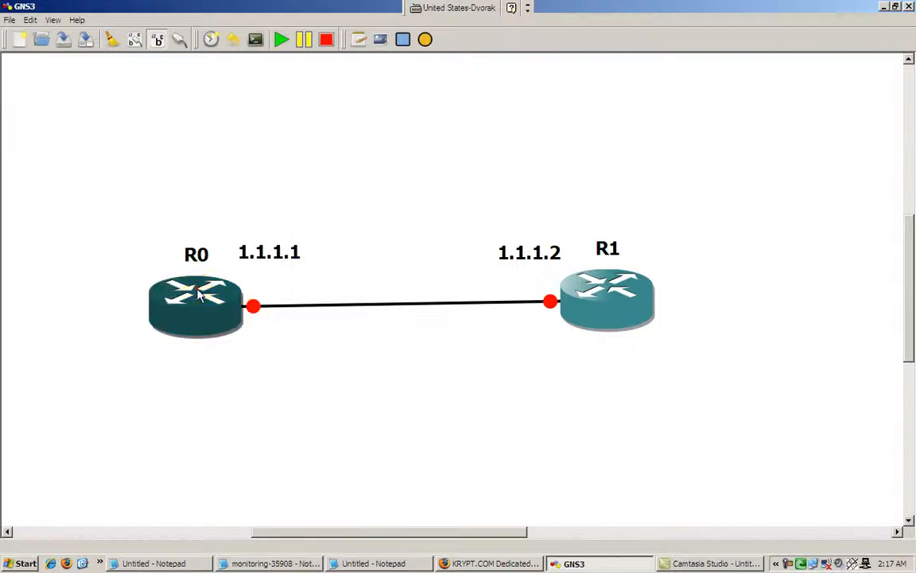
{"action": "left_click_drag", "start_coordinate": [200, 294], "coordinate": [199, 288]}
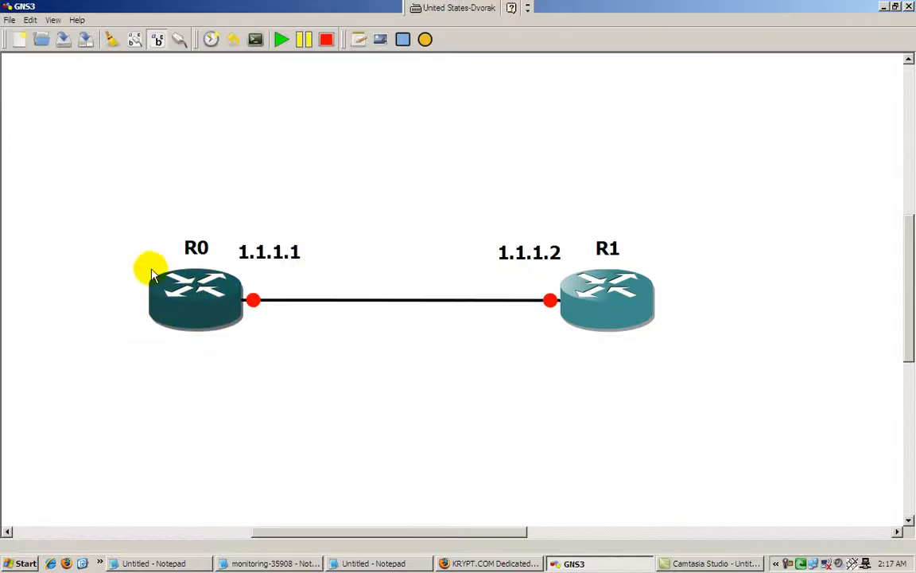
{"action": "left_click", "coordinate": [638, 301]}
{"action": "left_click", "coordinate": [704, 245]}
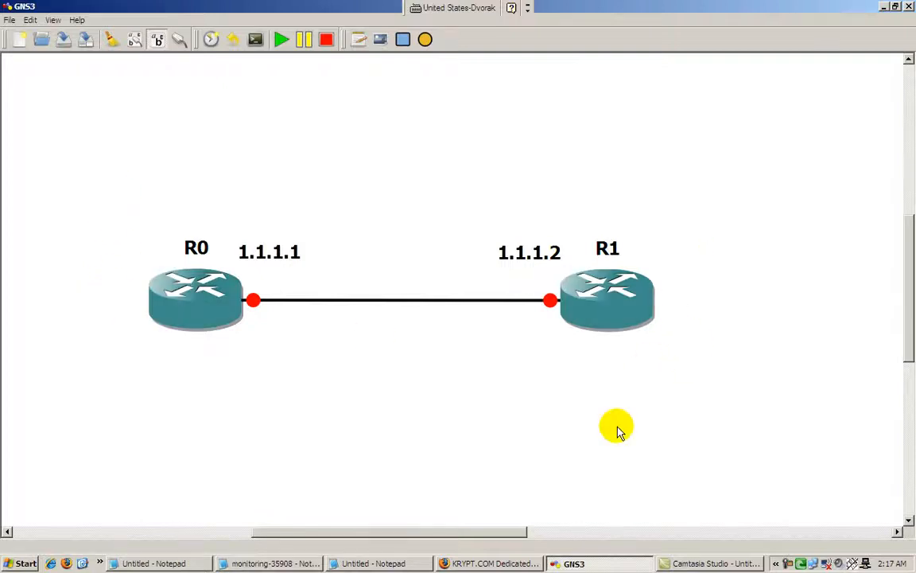
- Add a text note reading 2.2.2.1 above R0, on the side away from R1
{"action": "mouse_move", "coordinate": [236, 320]}
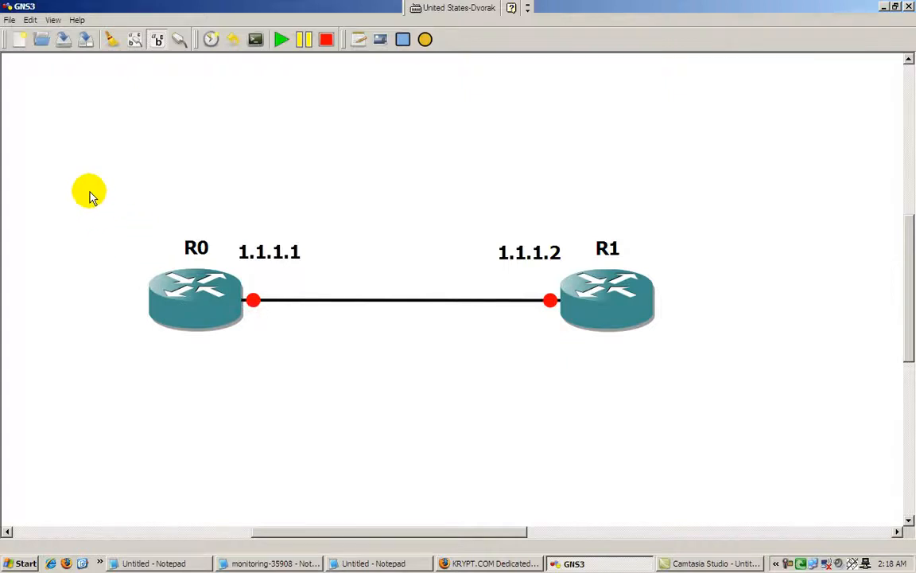
{"action": "left_click", "coordinate": [359, 40]}
{"action": "left_click", "coordinate": [70, 208]}
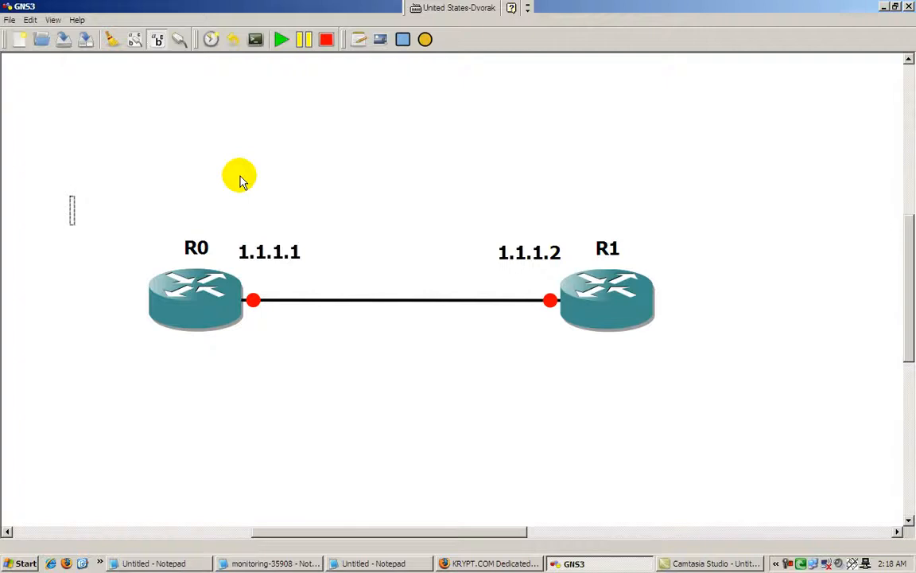
{"action": "type", "text": "2.2.2"}
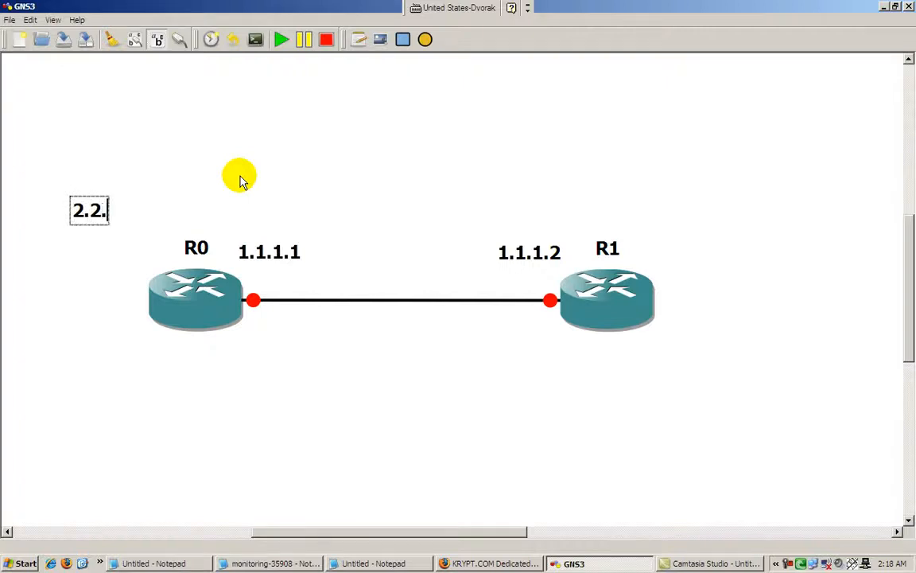
{"action": "type", "text": ".1"}
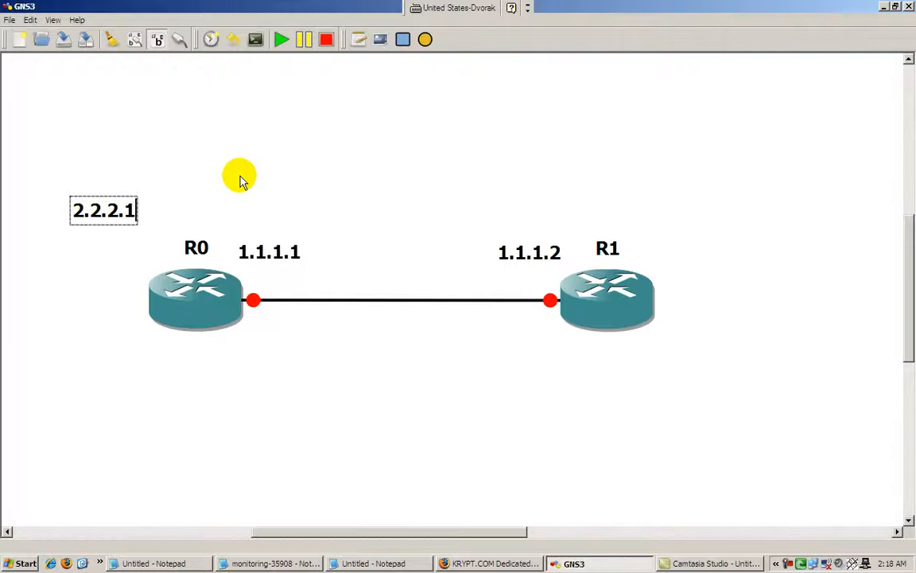
{"action": "left_click", "coordinate": [239, 175]}
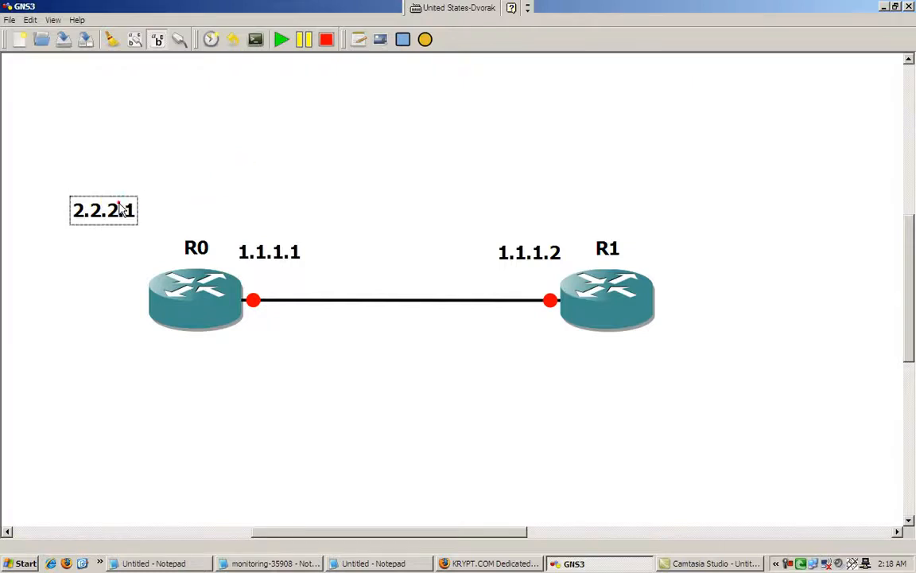
- Move the 2.2.2.1 note down closer to R0 and extend its text to 2.2.2.1/24
{"action": "left_click_drag", "start_coordinate": [119, 211], "coordinate": [121, 236]}
{"action": "double_click", "coordinate": [121, 241]}
{"action": "left_click", "coordinate": [137, 231]}
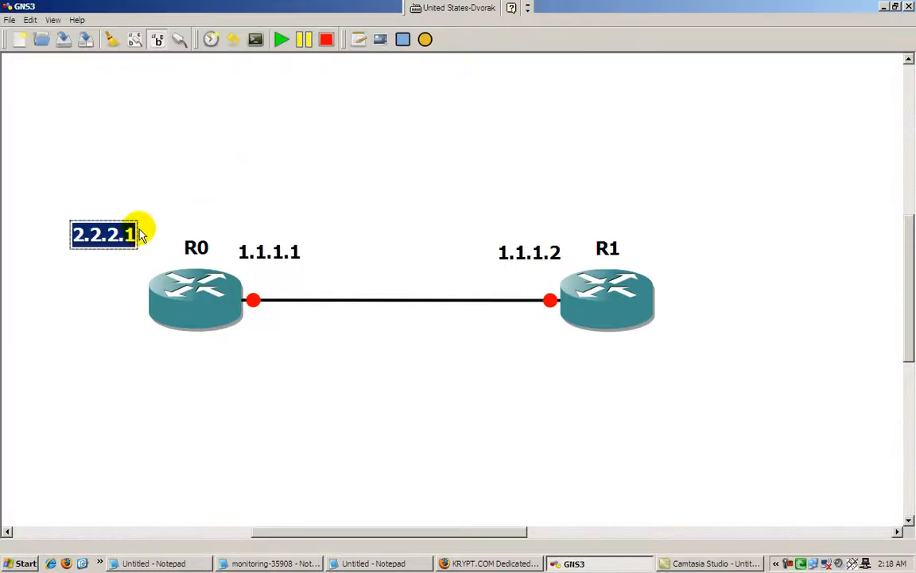
{"action": "type", "text": "/24"}
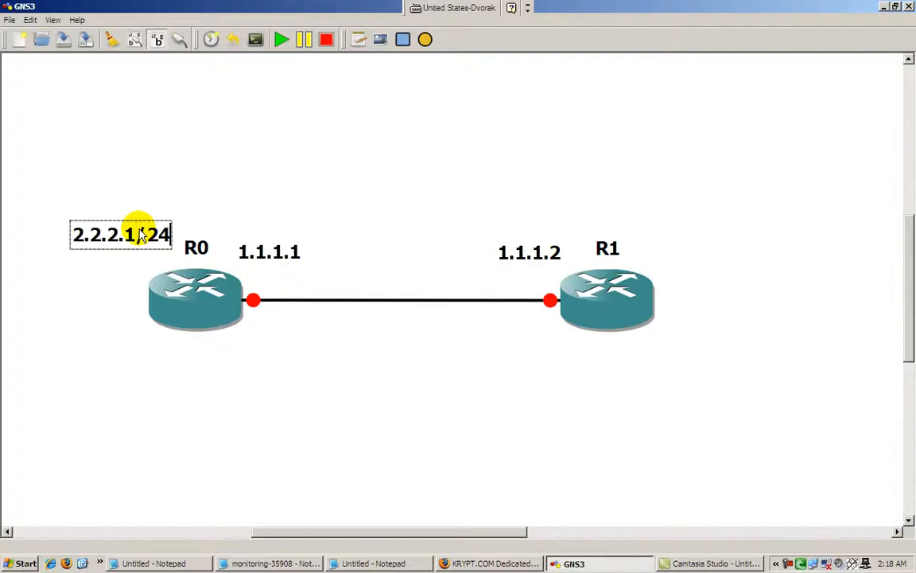
{"action": "left_click", "coordinate": [165, 201]}
- Extend the 1.1.1.1 note beside R0 to read 1.1.1.1/24
{"action": "double_click", "coordinate": [271, 256]}
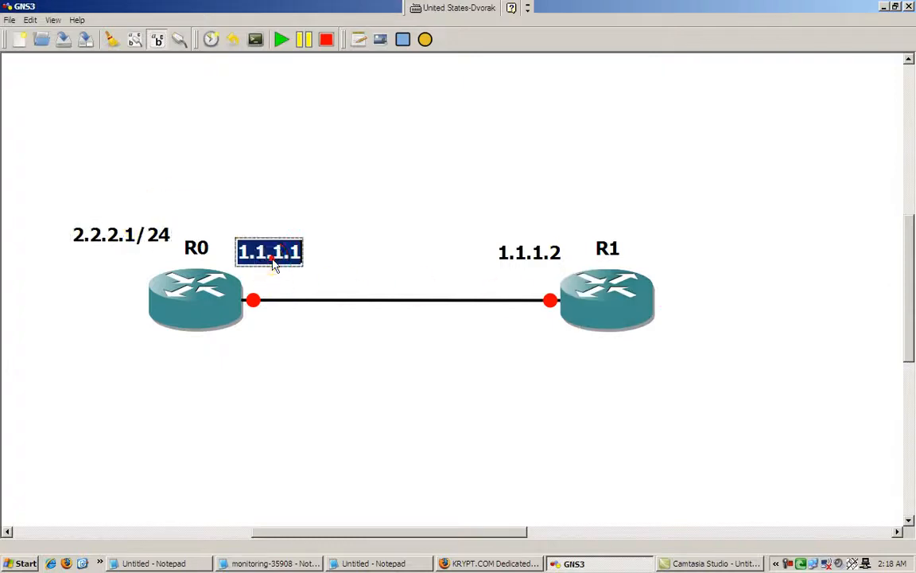
{"action": "left_click", "coordinate": [272, 265]}
{"action": "type", "text": "/24"}
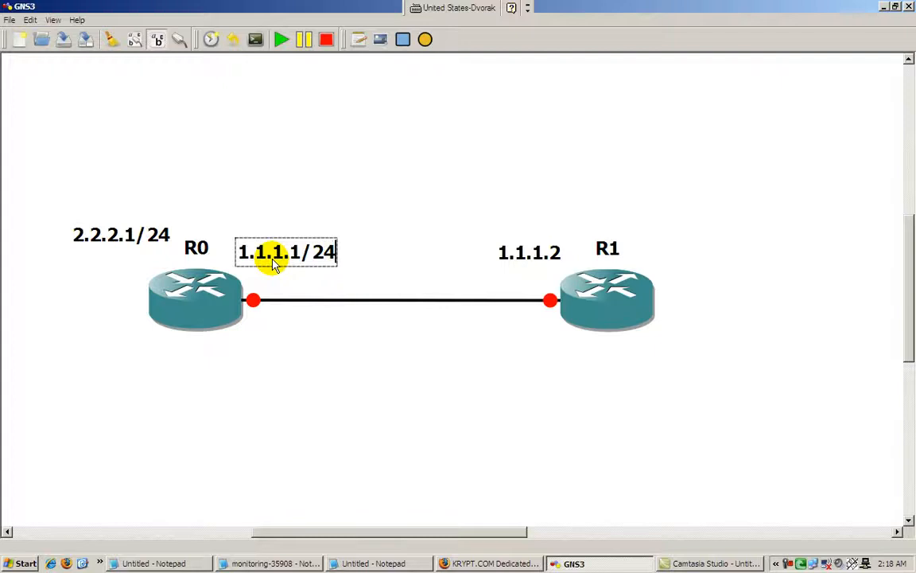
{"action": "left_click", "coordinate": [518, 180]}
- Extend R1's address note to 1.1.1.2/24 and shift it clear of the R1 name
{"action": "double_click", "coordinate": [548, 253]}
{"action": "left_click", "coordinate": [555, 253]}
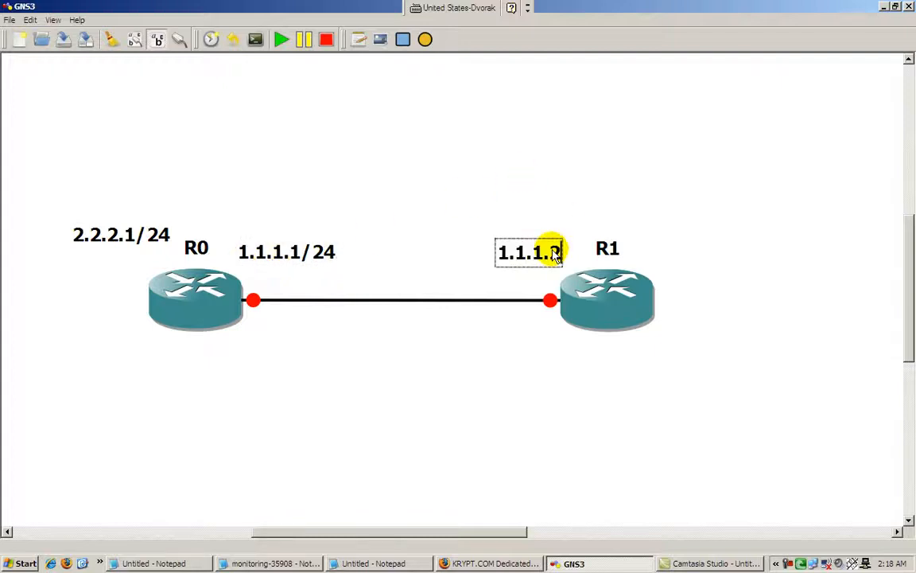
{"action": "type", "text": "/24"}
{"action": "key", "text": "Return"}
{"action": "key", "text": "BackSpace"}
{"action": "left_click", "coordinate": [593, 206]}
{"action": "left_click", "coordinate": [554, 249]}
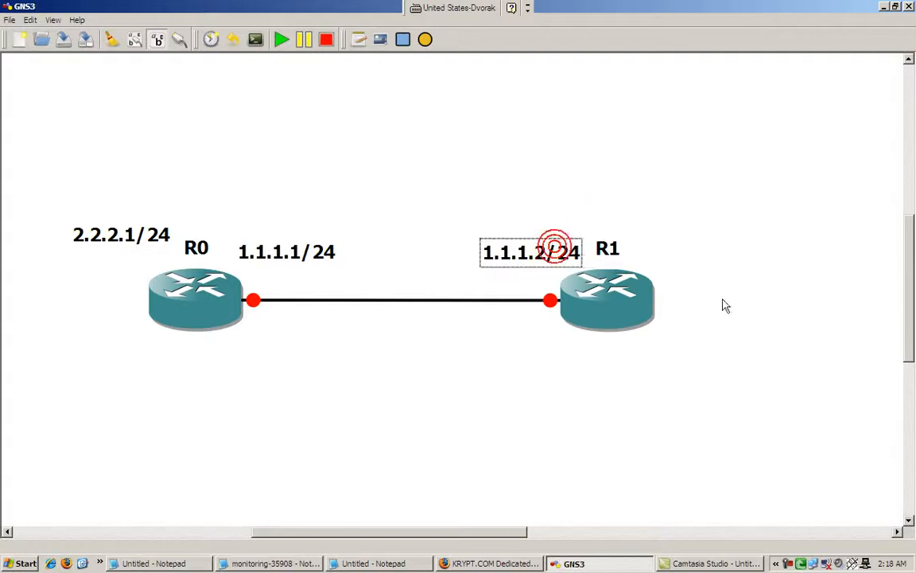
- Add a text note reading 3.3.3.3/24 on R1's outer side and move it close to the router
{"action": "left_click", "coordinate": [358, 39]}
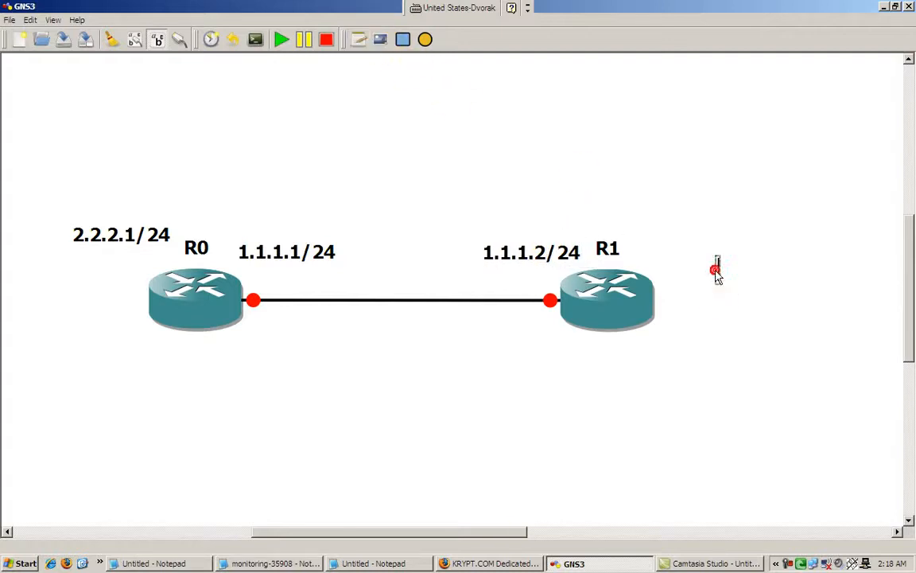
{"action": "left_click", "coordinate": [715, 269]}
{"action": "type", "text": "3.3.3.3/24"}
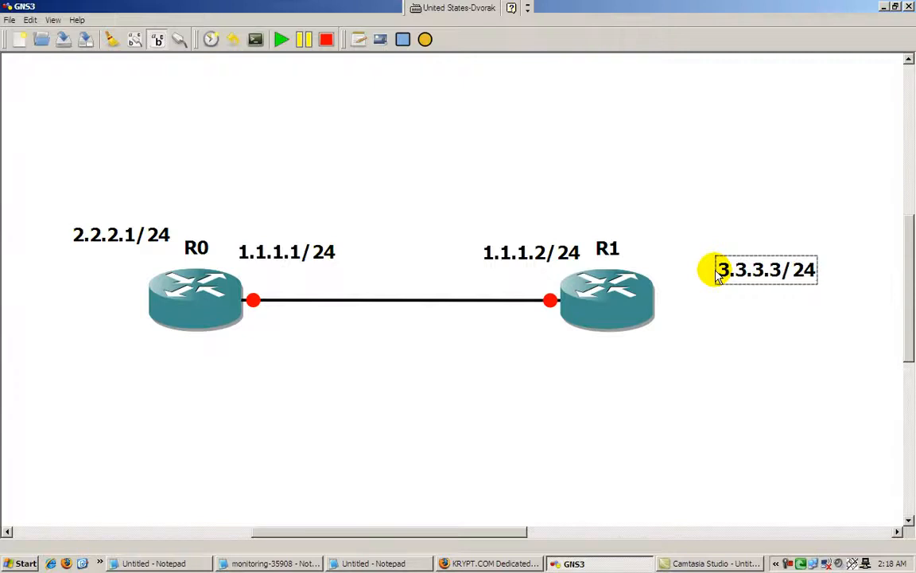
{"action": "left_click", "coordinate": [703, 243]}
{"action": "left_click_drag", "start_coordinate": [787, 279], "coordinate": [738, 272]}
{"action": "left_click", "coordinate": [713, 140]}
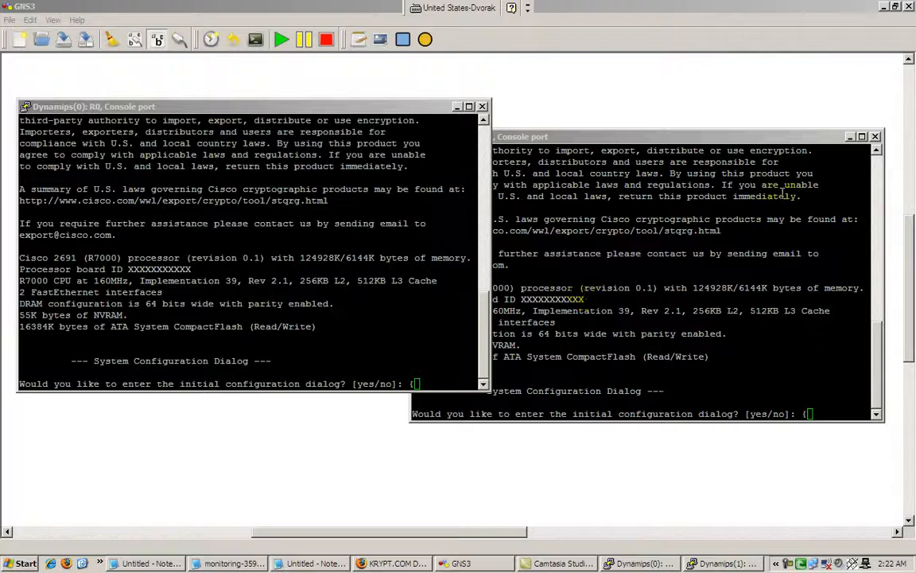
- Put R1's console out of the way, uncover R0 in the topology, and decline the initial configuration dialog in R0's console
{"action": "left_click", "coordinate": [849, 137]}
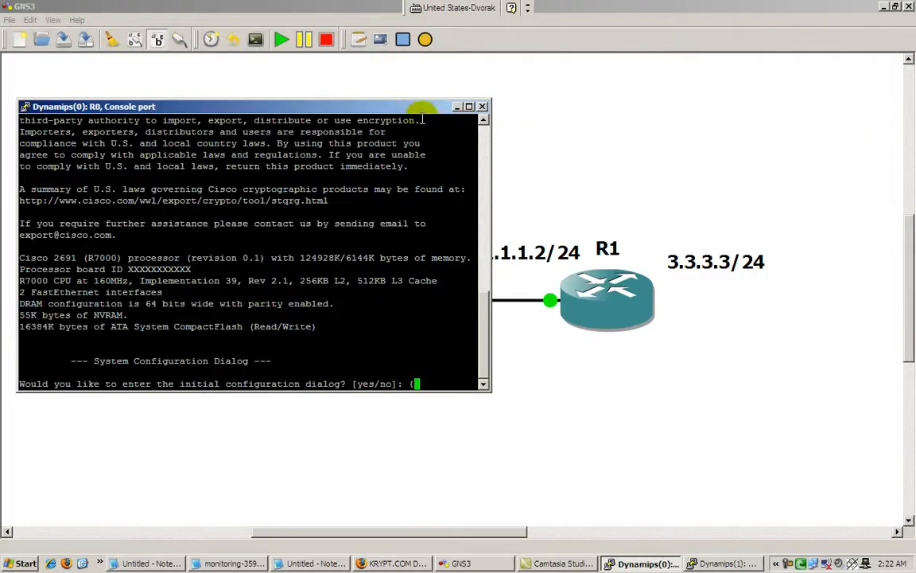
{"action": "left_click_drag", "start_coordinate": [333, 107], "coordinate": [665, 128]}
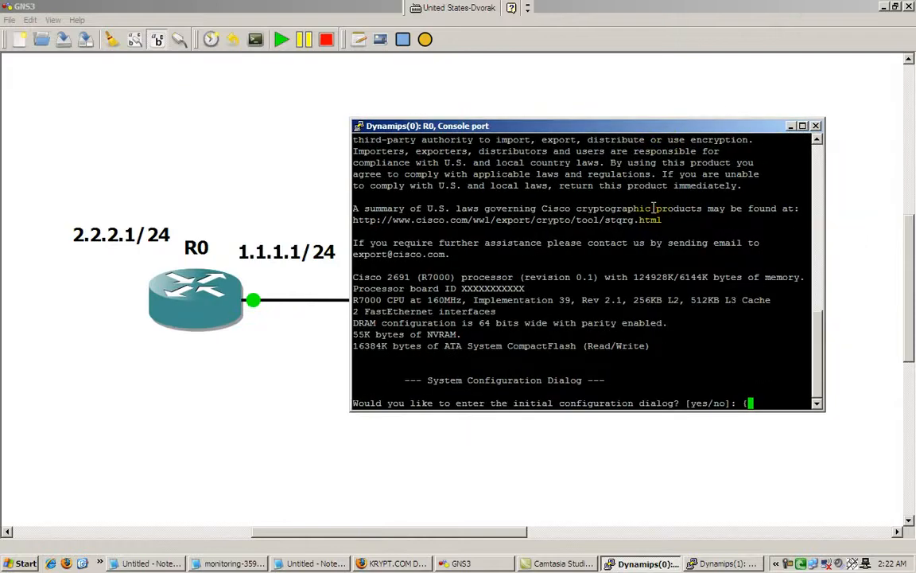
{"action": "type", "text": "no"}
{"action": "key", "text": "Return"}
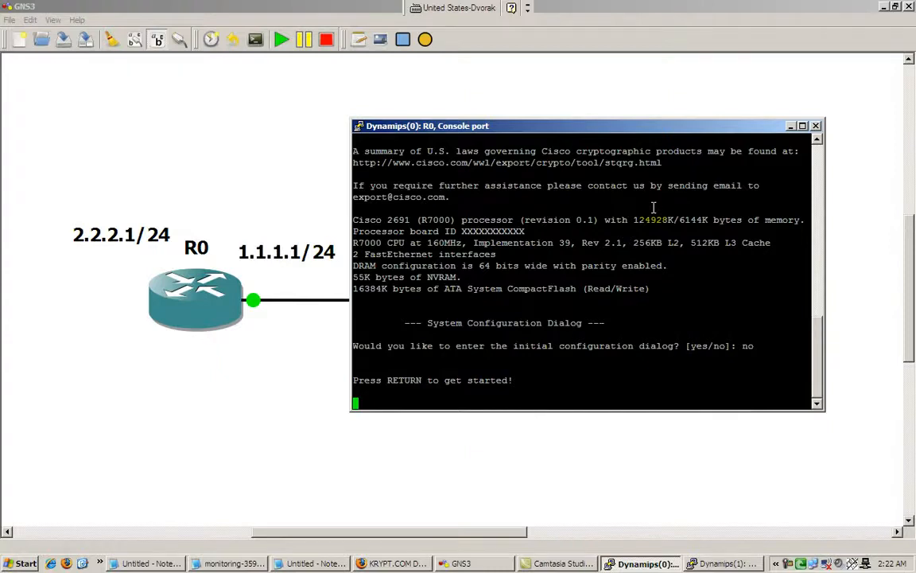
{"action": "key", "text": "Return"}
{"action": "key", "text": "Return"}
- Enter privileged mode on R0 and go into global configuration from the terminal
{"action": "type", "text": "enable"}
{"action": "key", "text": "Return"}
{"action": "type", "text": "conf t"}
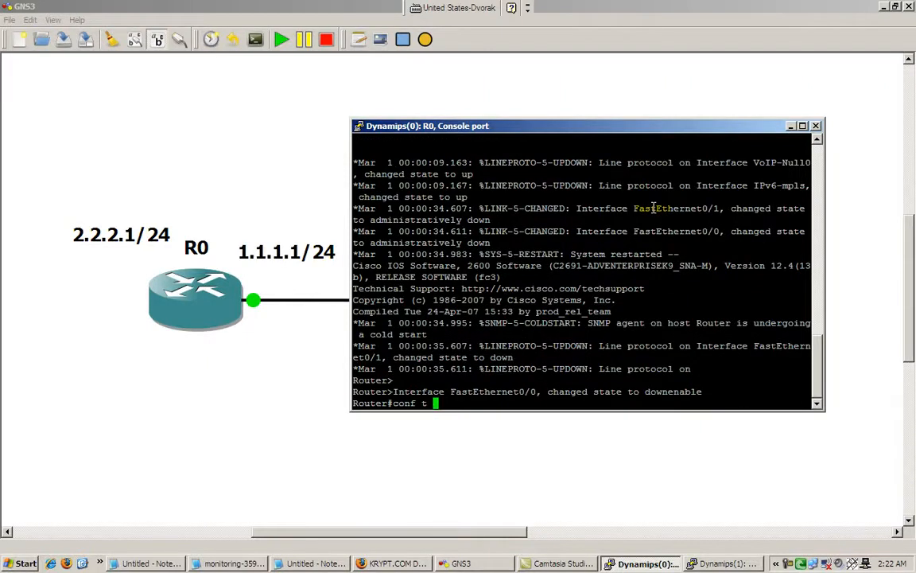
{"action": "key", "text": "Return"}
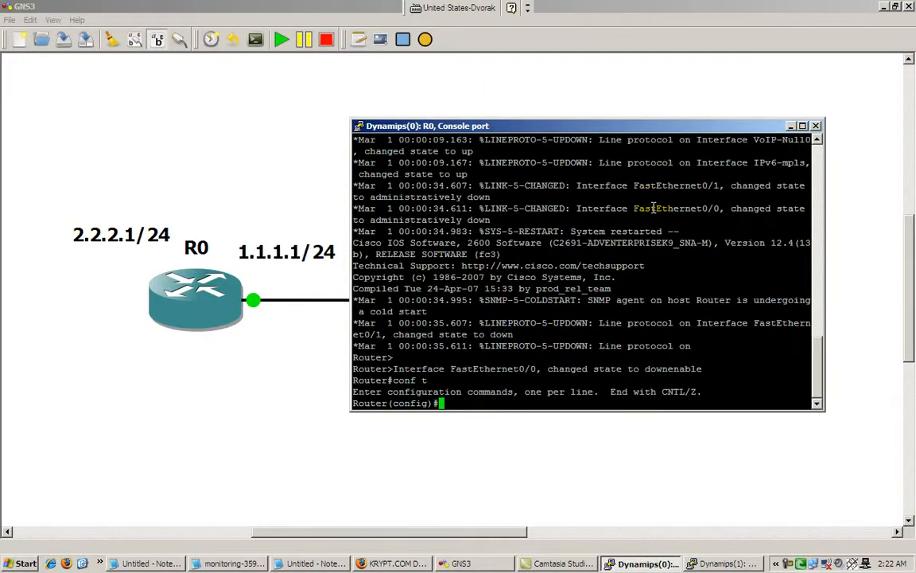
- Configure R0's console line 0 with logging synchronous and no exec-timeout, and return to global configuration
{"action": "type", "text": "line con 0"}
{"action": "key", "text": "Return"}
{"action": "type", "text": "logging synch"}
{"action": "key", "text": "Tab"}
{"action": "key", "text": "Return"}
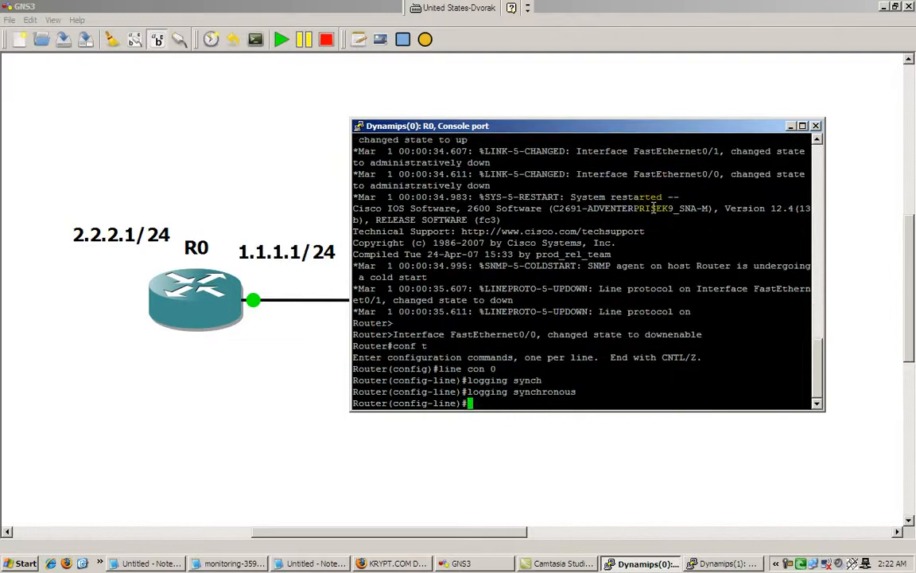
{"action": "type", "text": "no exec-timeout"}
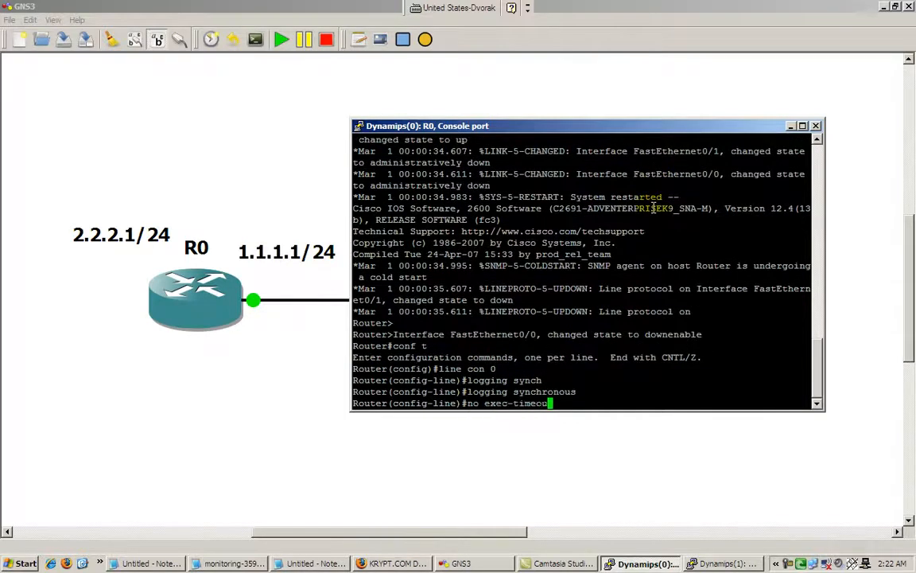
{"action": "key", "text": "Return"}
{"action": "type", "text": "exit"}
{"action": "key", "text": "Return"}
- Create the exec alias s for show ip int br on R0 and disable IP domain lookup
{"action": "type", "text": "al"}
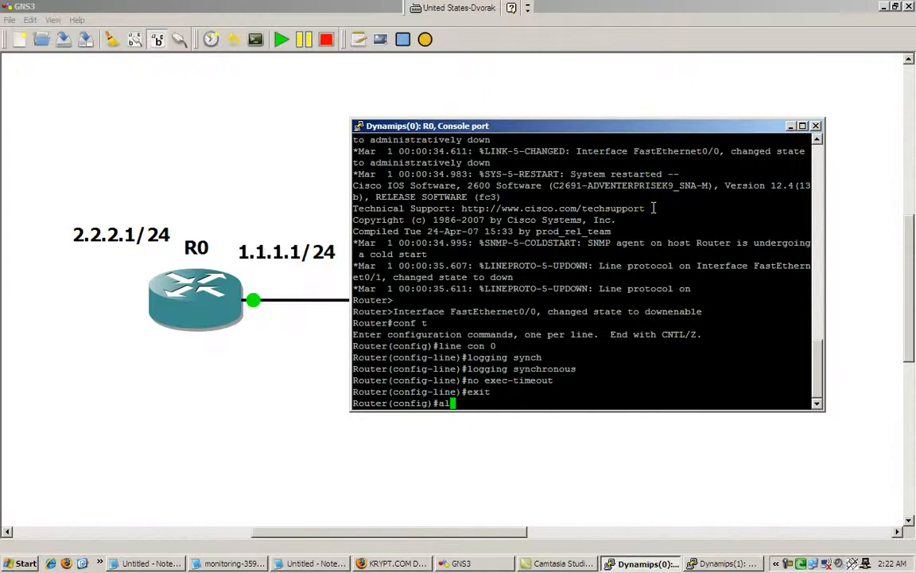
{"action": "type", "text": "ias exec"}
{"action": "type", "text": "s show ip int br"}
{"action": "key", "text": "Return"}
{"action": "type", "text": "no ip domain-lookup"}
{"action": "key", "text": "Return"}
- Set R0's hostname to r0
{"action": "type", "text": "hostname sh"}
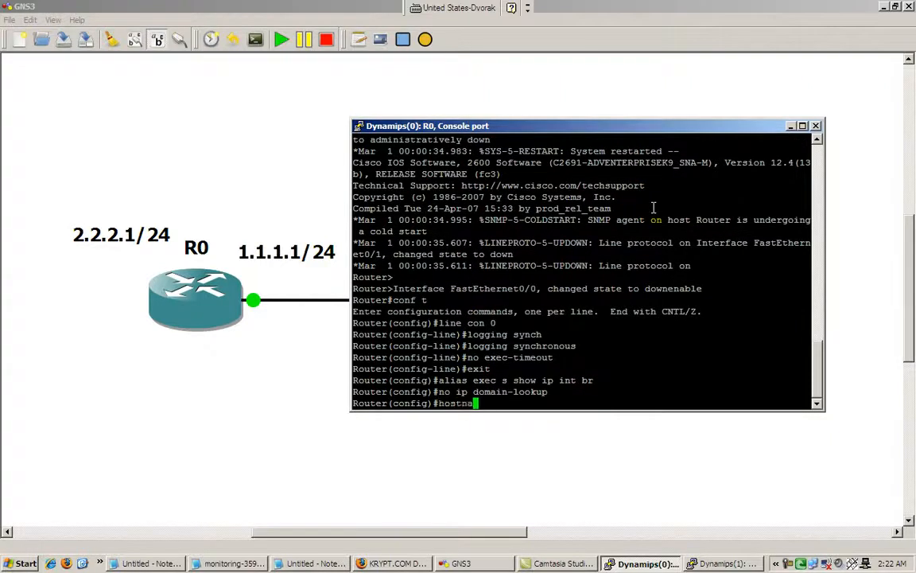
{"action": "key", "text": "BackSpace"}
{"action": "key", "text": "BackSpace"}
{"action": "type", "text": "r0"}
{"action": "key", "text": "Return"}
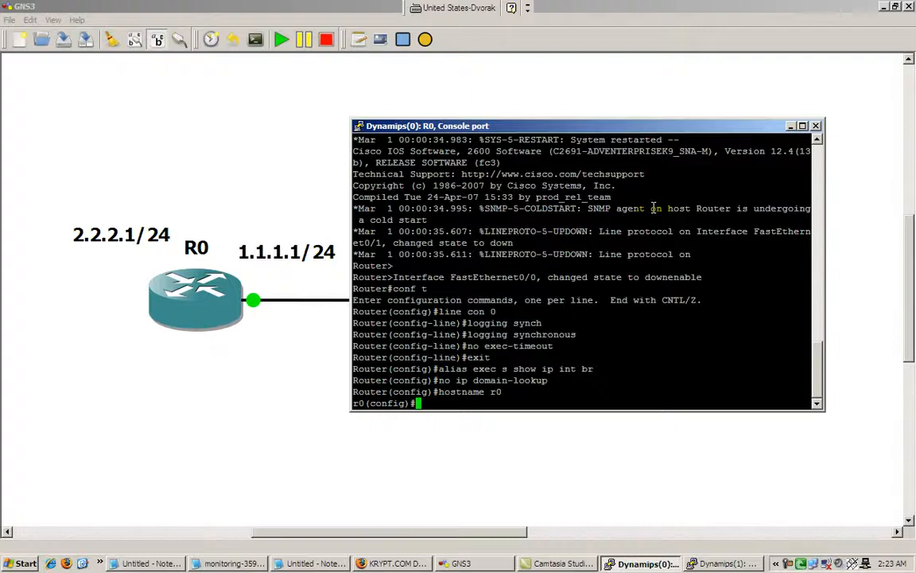
- Assign 1.1.1.1 255.255.255.0 to R0's FastEthernet 0/0 interface and enable it with no shut
{"action": "type", "text": "interface fast 0/0"}
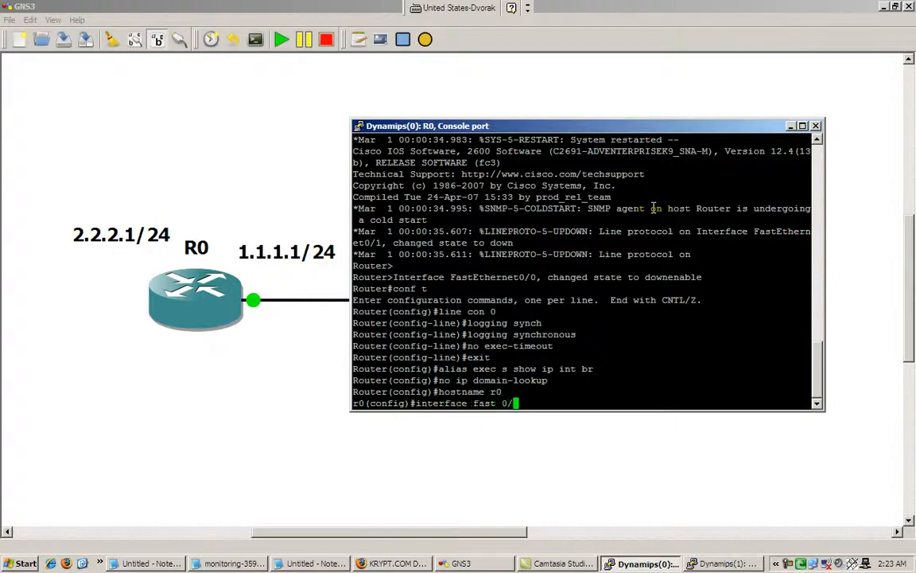
{"action": "key", "text": "Return"}
{"action": "type", "text": "ip adr"}
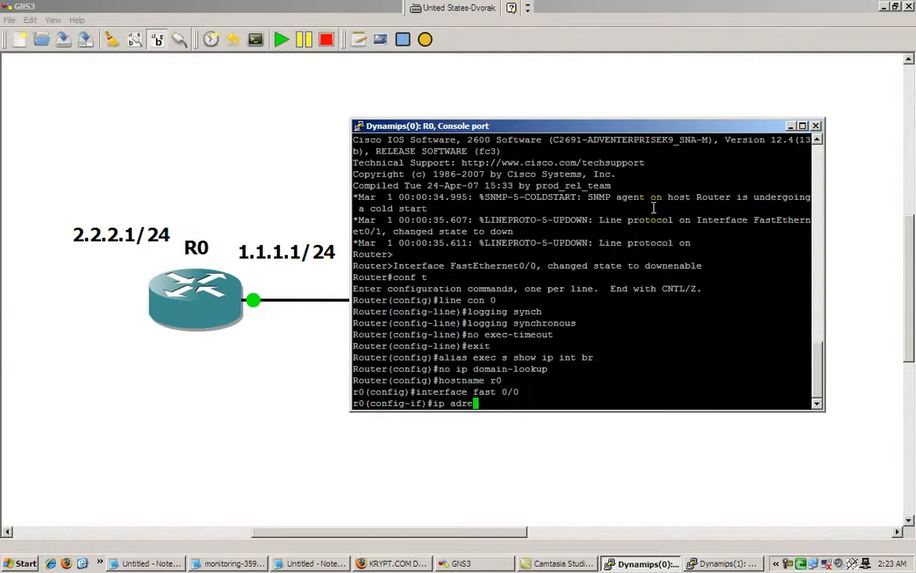
{"action": "key", "text": "BackSpace"}
{"action": "type", "text": "dress 1.1.1.1 "}
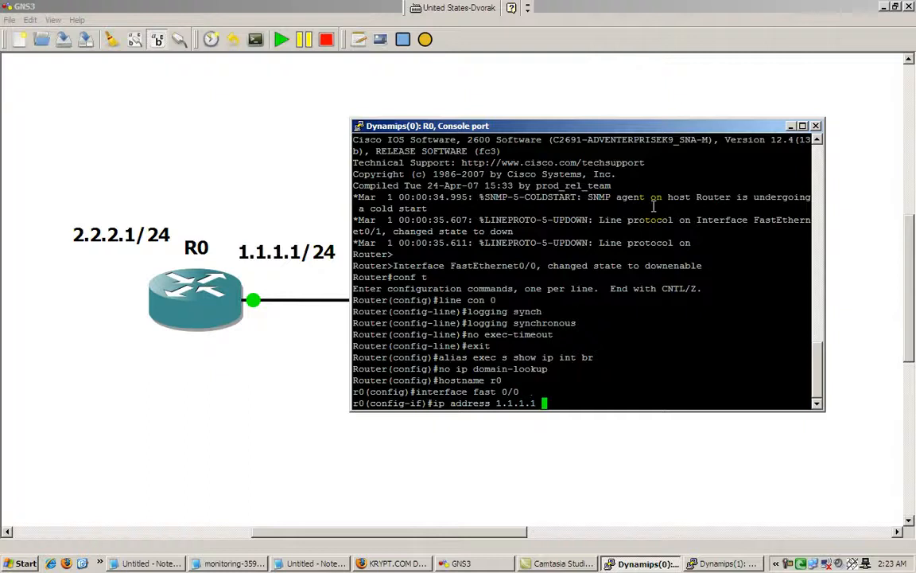
{"action": "type", "text": "255.255.255.0"}
{"action": "key", "text": "Return"}
{"action": "type", "text": "no shut"}
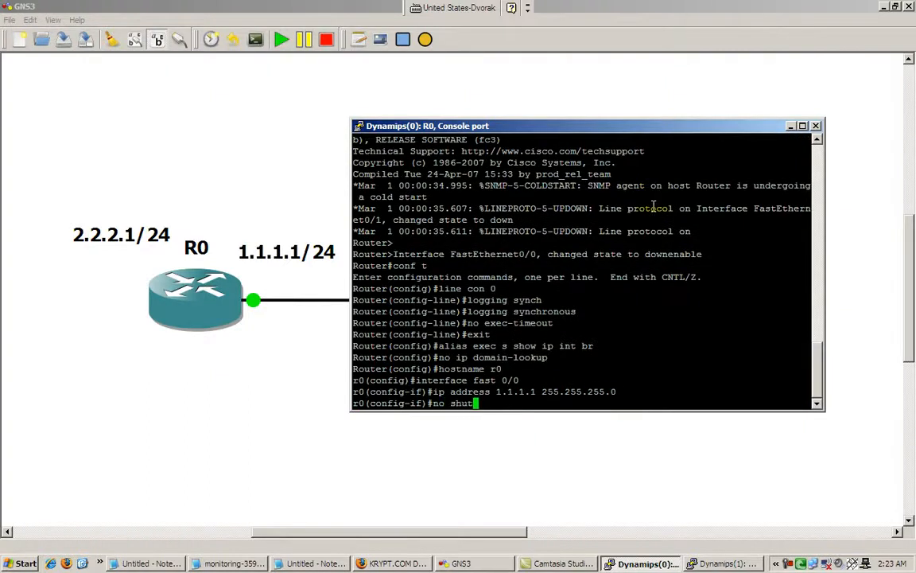
{"action": "key", "text": "Return"}
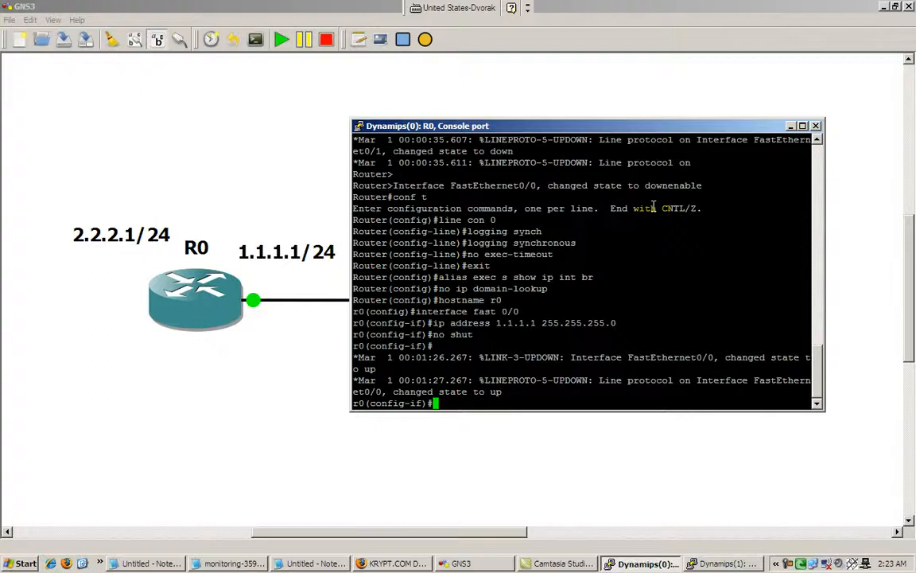
- Create loopback 0 on R0 with address 2.2.2.1 255.255.255.0 and leave configuration mode
{"action": "type", "text": "int loopback"}
{"action": "type", "text": " 0"}
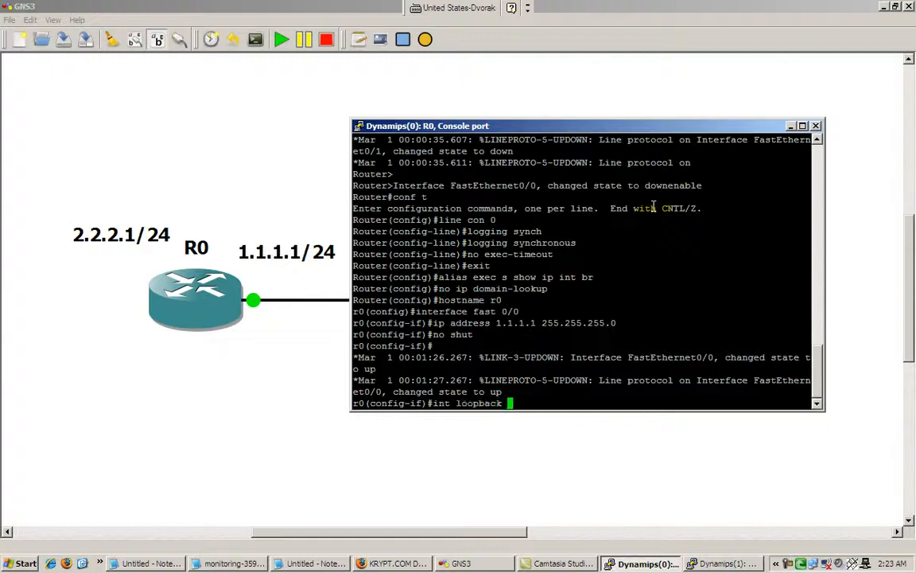
{"action": "key", "text": "Return"}
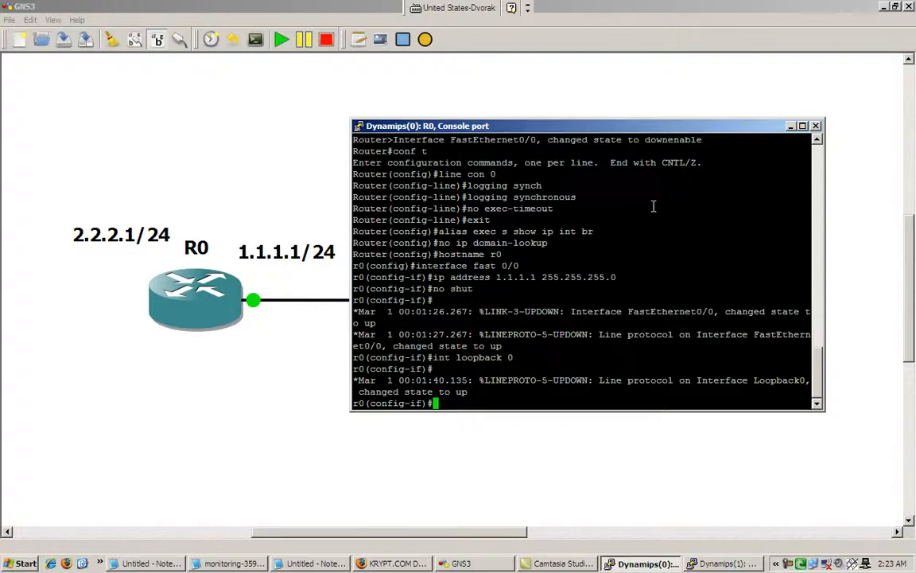
{"action": "type", "text": "ip address 2.2.2"}
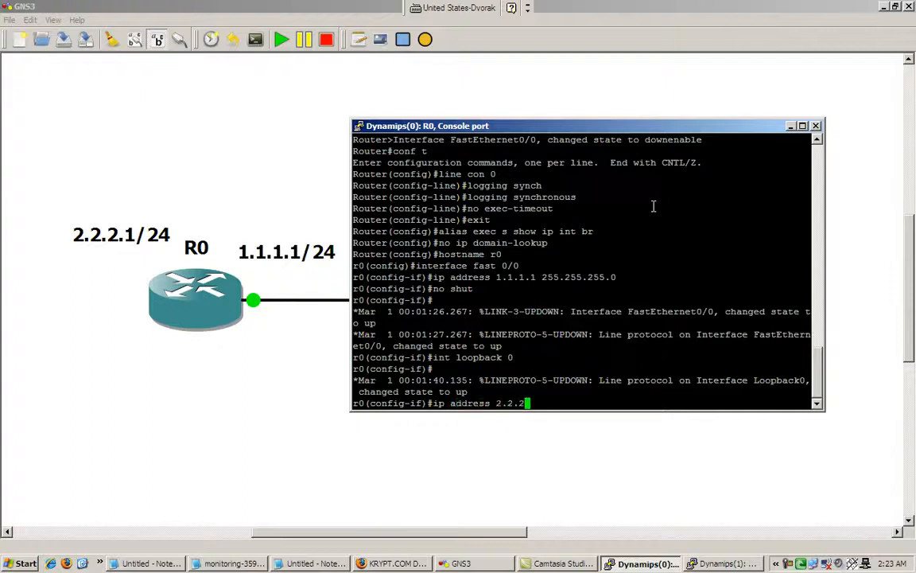
{"action": "type", "text": ".1 255.255.255.0"}
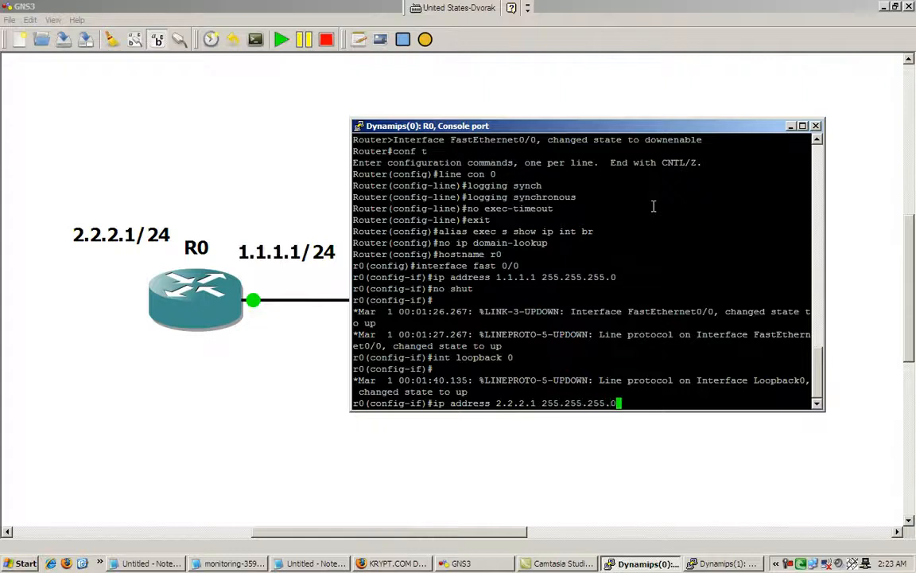
{"action": "key", "text": "Return"}
{"action": "type", "text": "end"}
{"action": "key", "text": "Return"}
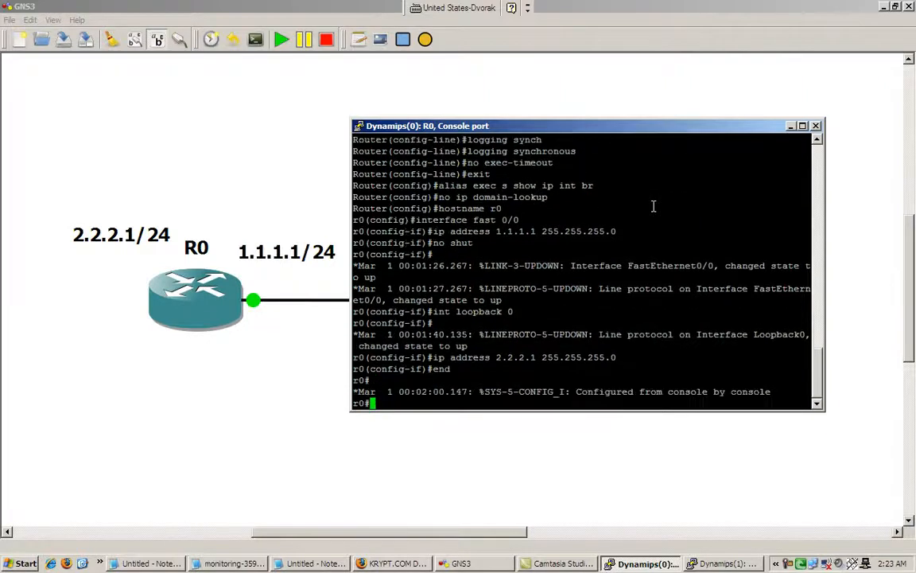
- Review R0's full running configuration, checking the interface addresses, alias and console line settings
{"action": "type", "text": "show run"}
{"action": "key", "text": "Return"}
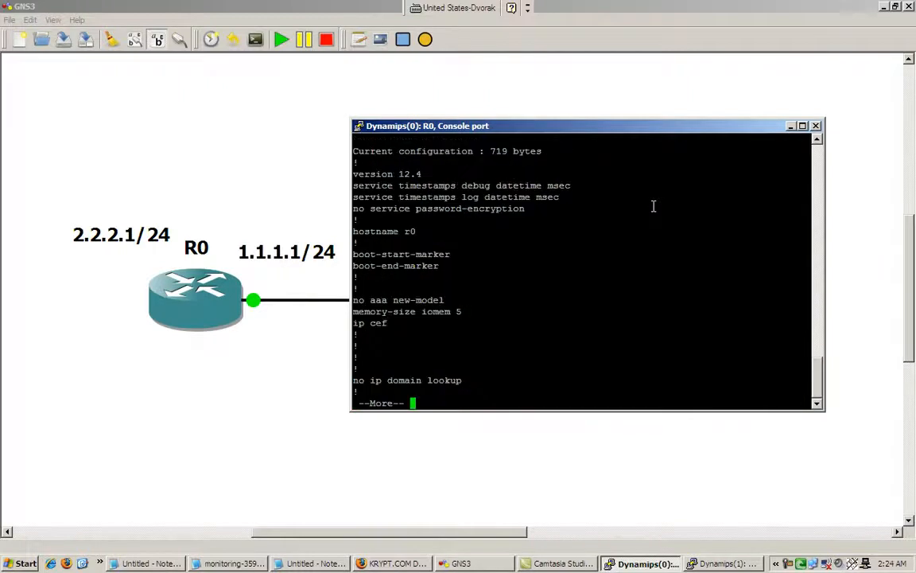
{"action": "key", "text": "space"}
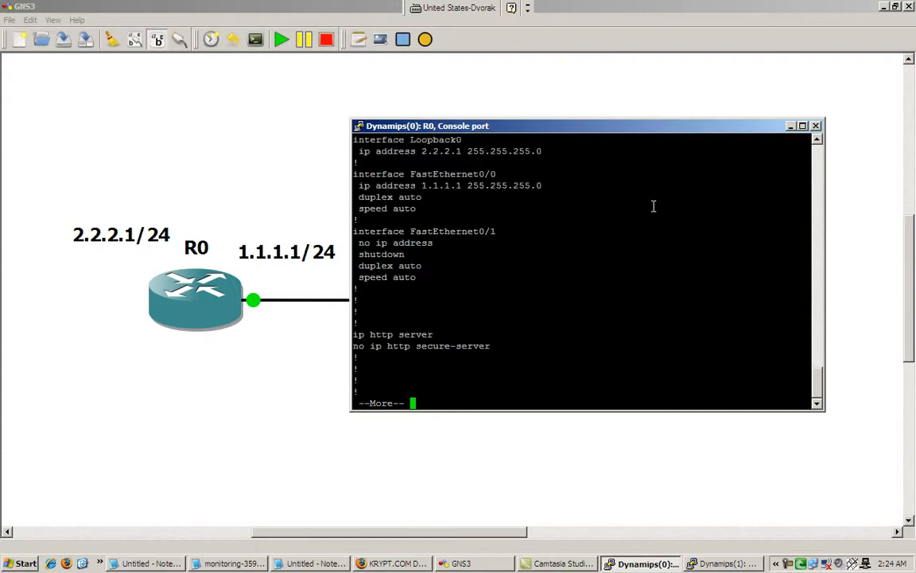
{"action": "key", "text": "space"}
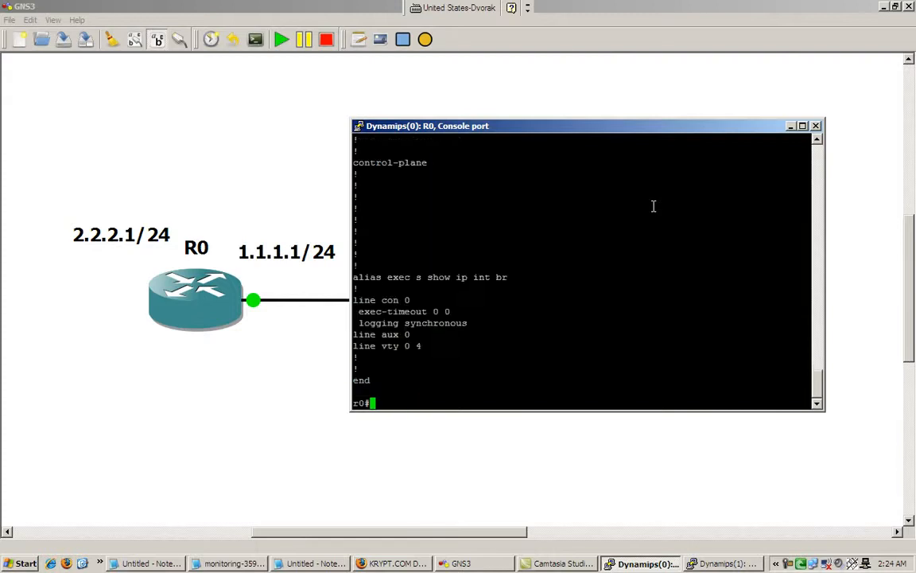
{"action": "scroll", "coordinate": [653, 206], "scroll_direction": "up", "scroll_amount": 8}
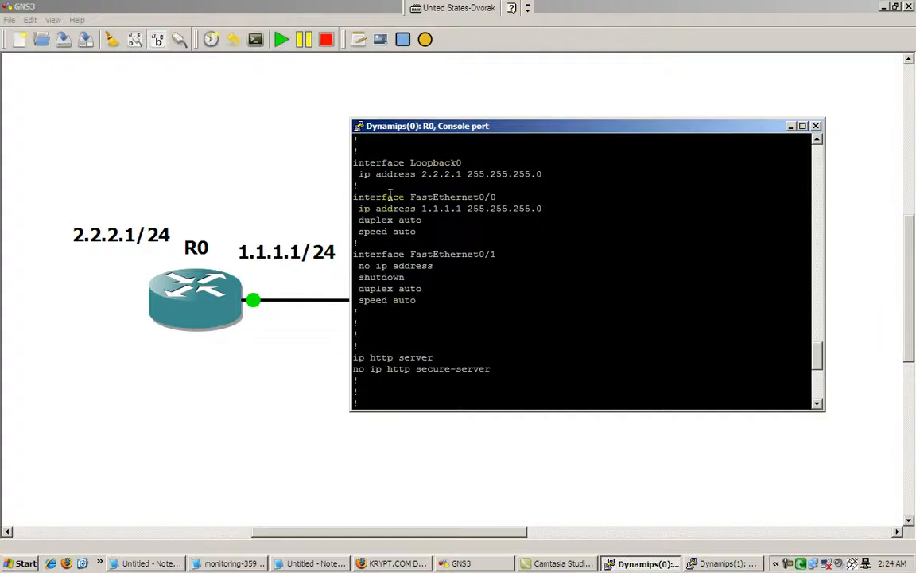
{"action": "scroll", "coordinate": [480, 196], "scroll_direction": "down", "scroll_amount": 8}
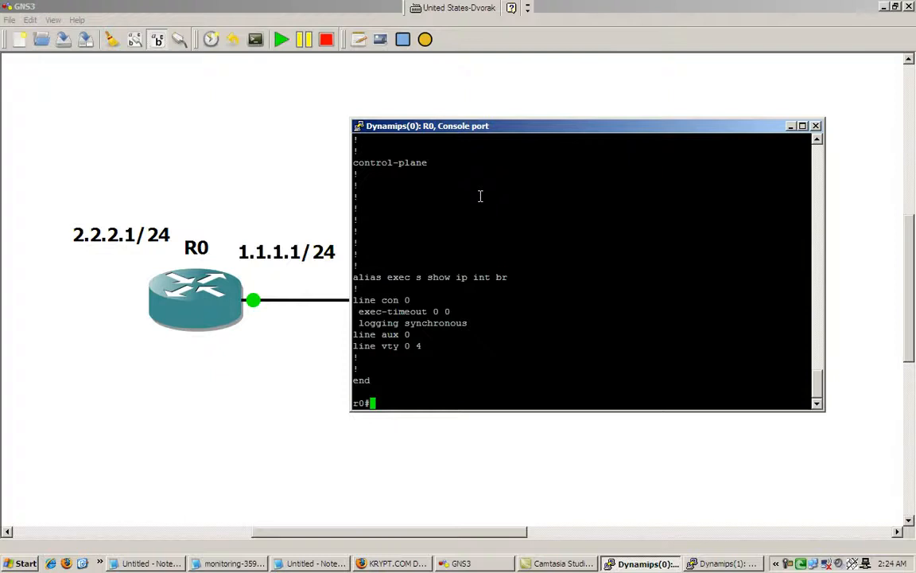
- Check R0's interface summary with the s alias and ping its loopback address 2.2.2.1
{"action": "type", "text": "show"}
{"action": "key", "text": "BackSpace"}
{"action": "key", "text": "BackSpace"}
{"action": "key", "text": "BackSpace"}
{"action": "key", "text": "BackSpace"}
{"action": "key", "text": "BackSpace"}
{"action": "type", "text": "s"}
{"action": "key", "text": "Return"}
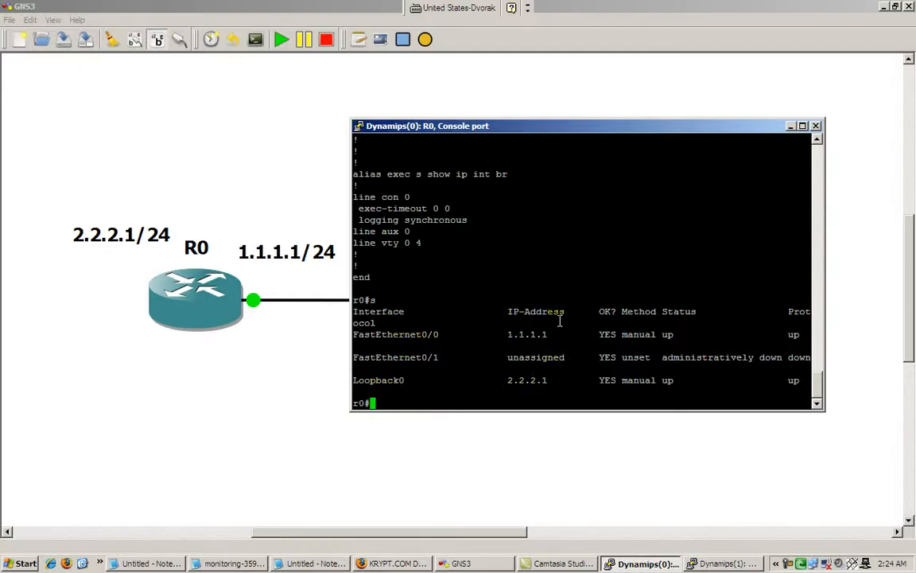
{"action": "type", "text": "ping 2.2.2.1"}
{"action": "key", "text": "Return"}
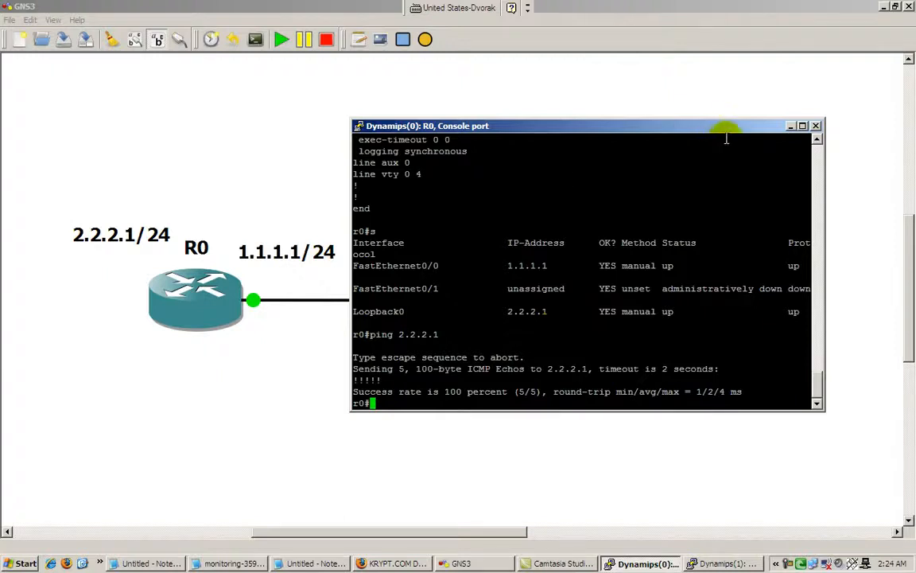
- Switch from R0's console to R1's, move it clear of R1, and decline the initial configuration dialog
{"action": "left_click", "coordinate": [790, 126]}
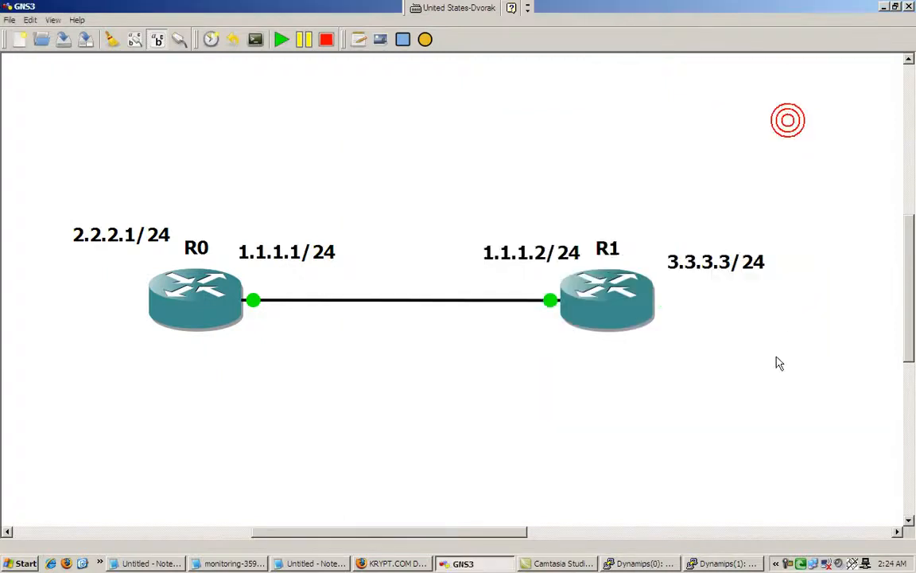
{"action": "left_click", "coordinate": [722, 563]}
{"action": "left_click_drag", "start_coordinate": [517, 137], "coordinate": [179, 97]}
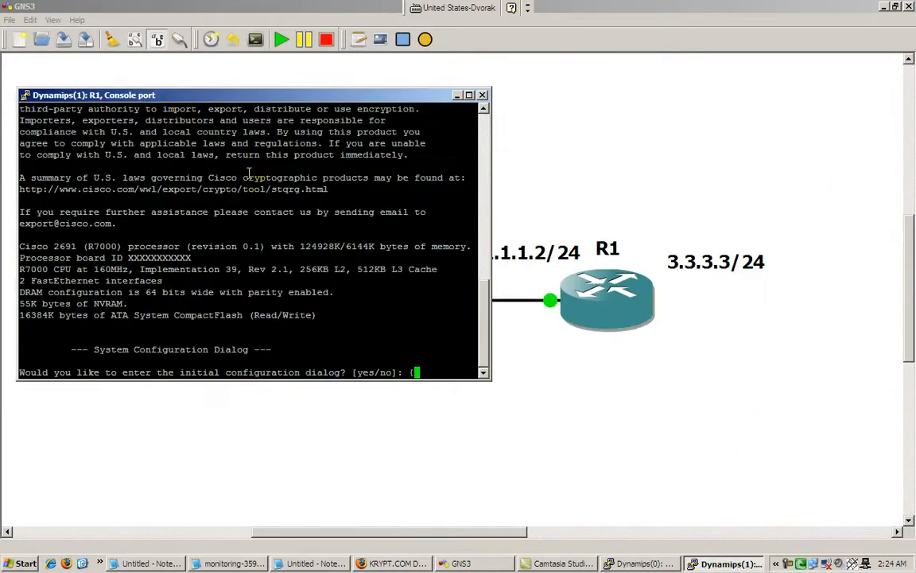
{"action": "key", "text": "BackSpace"}
{"action": "type", "text": "no"}
{"action": "key", "text": "Return"}
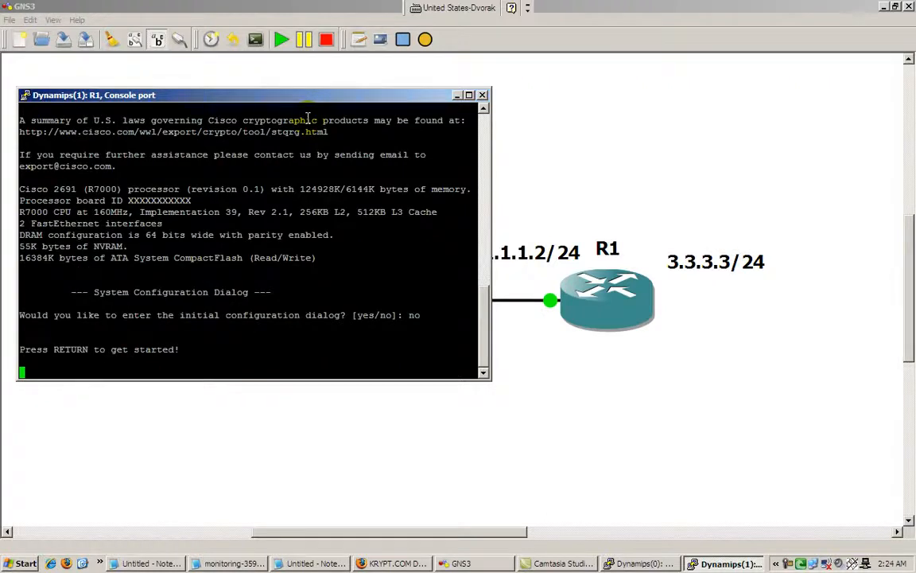
{"action": "key", "text": "Return"}
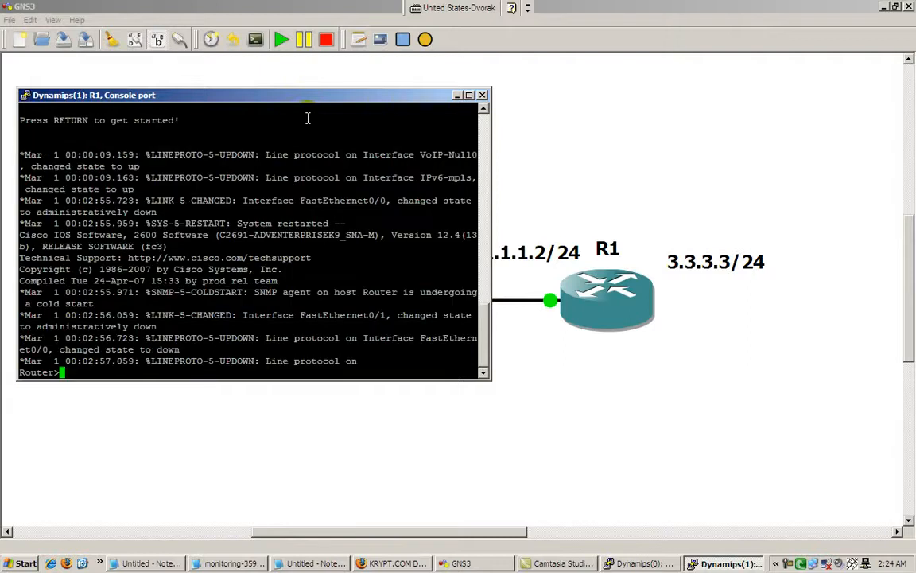
- Enter R1's global configuration mode, set the hostname to r1 and disable IP domain lookup
{"action": "type", "text": "enable"}
{"action": "key", "text": "Return"}
{"action": "type", "text": "conf t"}
{"action": "key", "text": "Return"}
{"action": "type", "text": "hostname r1"}
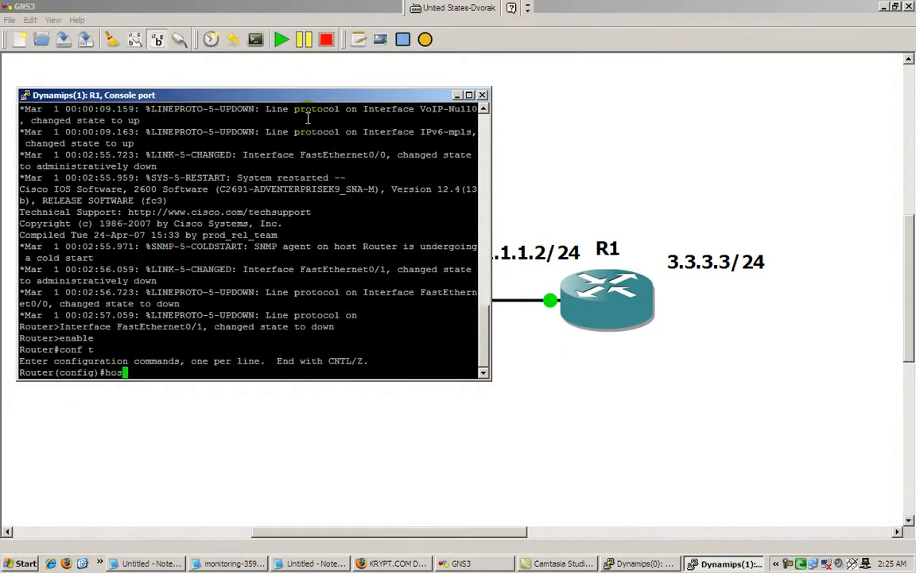
{"action": "key", "text": "Return"}
{"action": "type", "text": "no "}
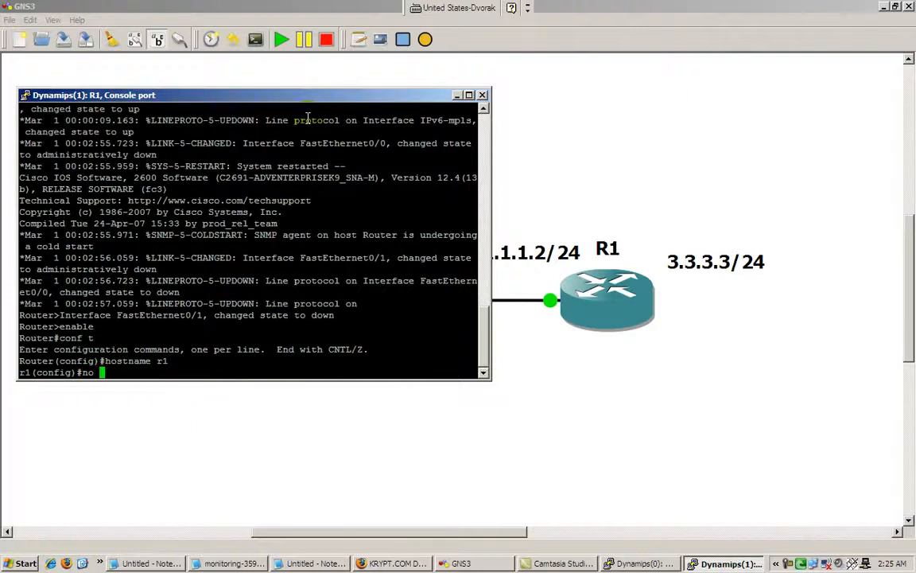
{"action": "type", "text": "ip domain-lookup"}
{"action": "key", "text": "Return"}
- Configure R1's console line 0 with synchronous logging and no exec timeout, and return to global configuration
{"action": "type", "text": "line con 0"}
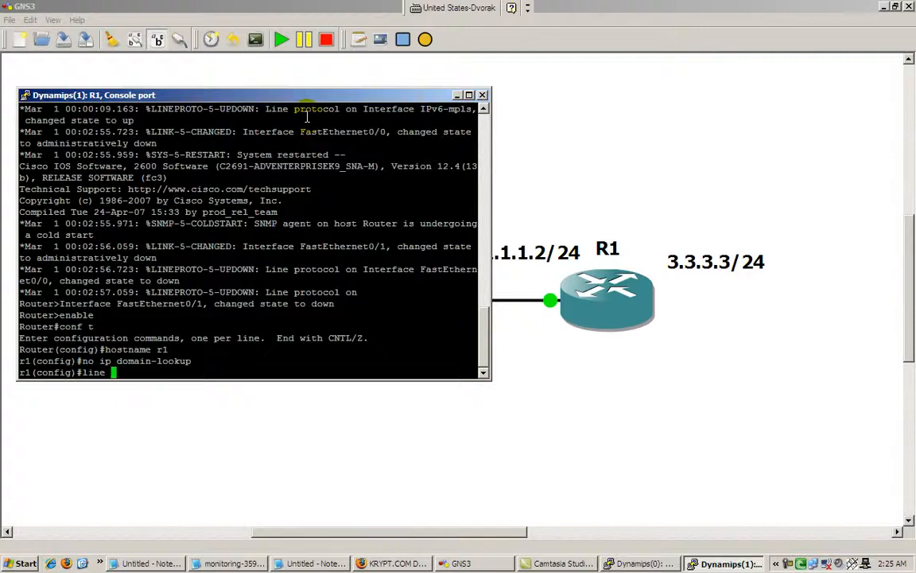
{"action": "key", "text": "Return"}
{"action": "type", "text": "logg"}
{"action": "key", "text": "Tab"}
{"action": "type", "text": "synch"}
{"action": "key", "text": "Tab"}
{"action": "key", "text": "Return"}
{"action": "type", "text": "no exec-timeou"}
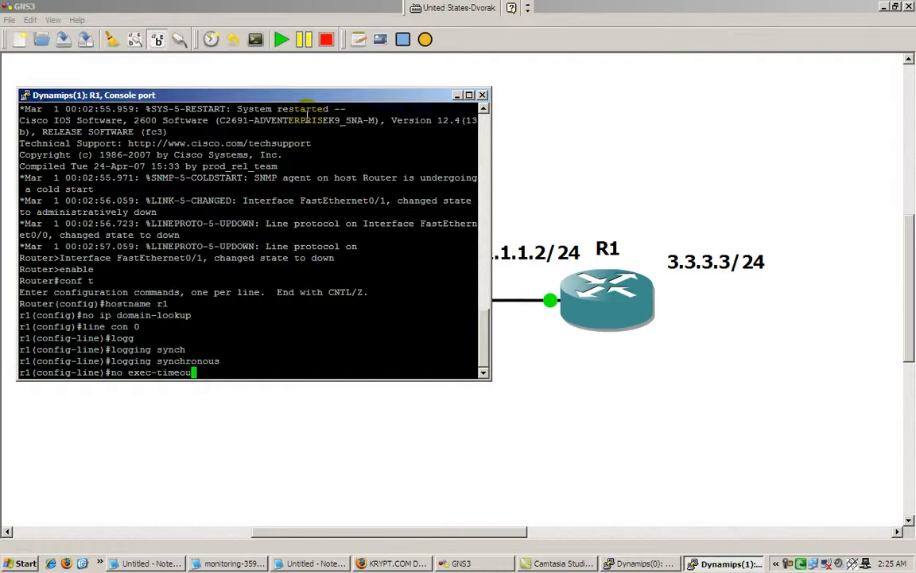
{"action": "key", "text": "Return"}
{"action": "type", "text": "e)#e"}
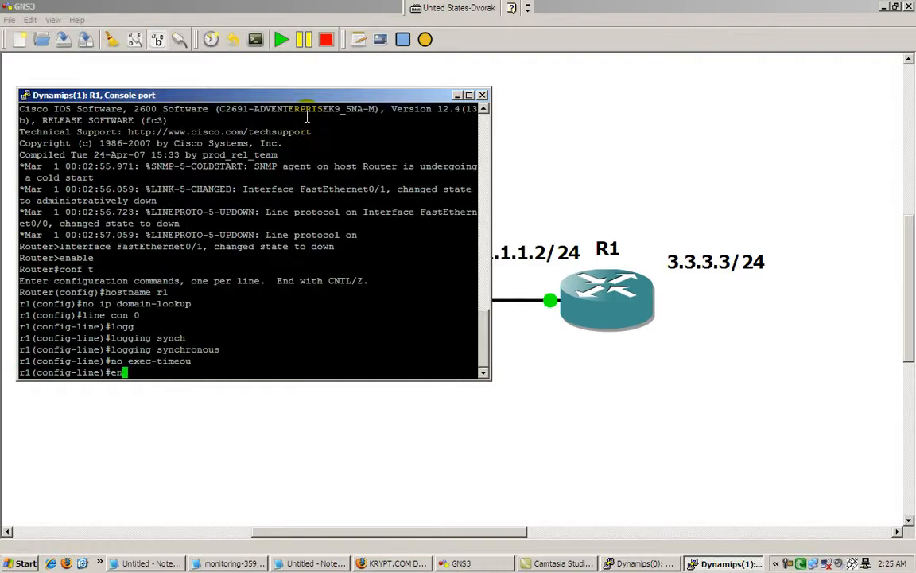
{"action": "type", "text": "xit"}
{"action": "key", "text": "Return"}
- Create an exec alias s on R1 for the command show ip int br
{"action": "type", "text": "alias "}
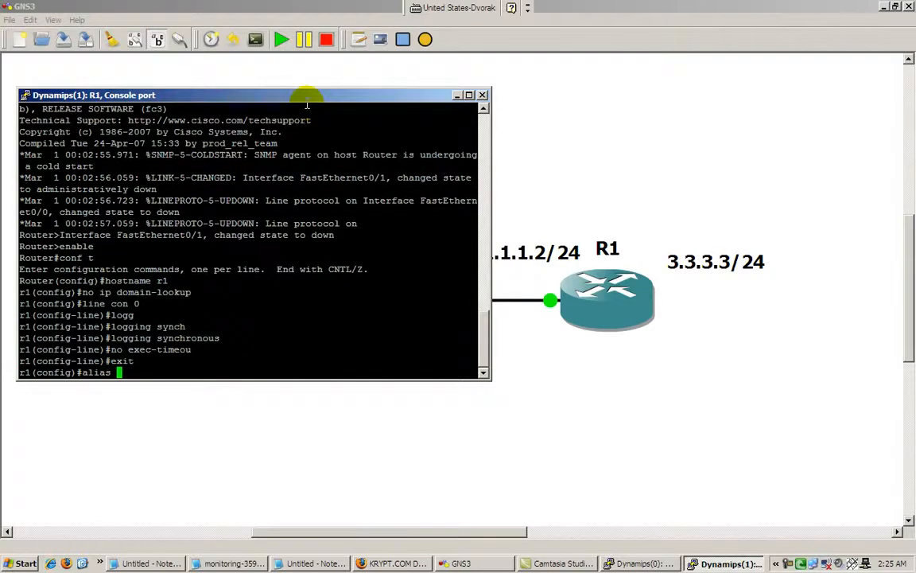
{"action": "type", "text": "exec s show ip int br"}
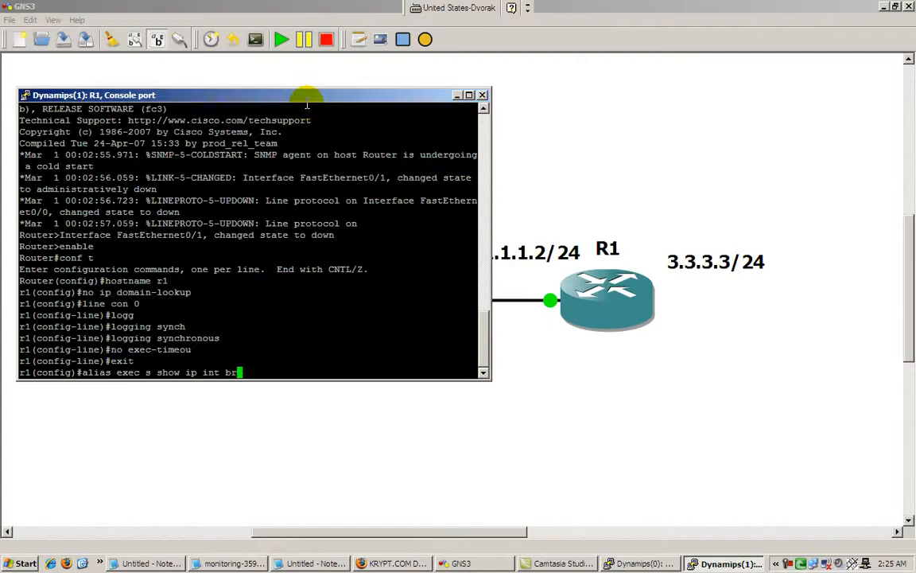
{"action": "key", "text": "Return"}
- Assign address 1.1.1.2 255.255.255.0 to R1's FastEthernet 0/0 interface and enable it
{"action": "type", "text": "int fast 0/0"}
{"action": "key", "text": "Return"}
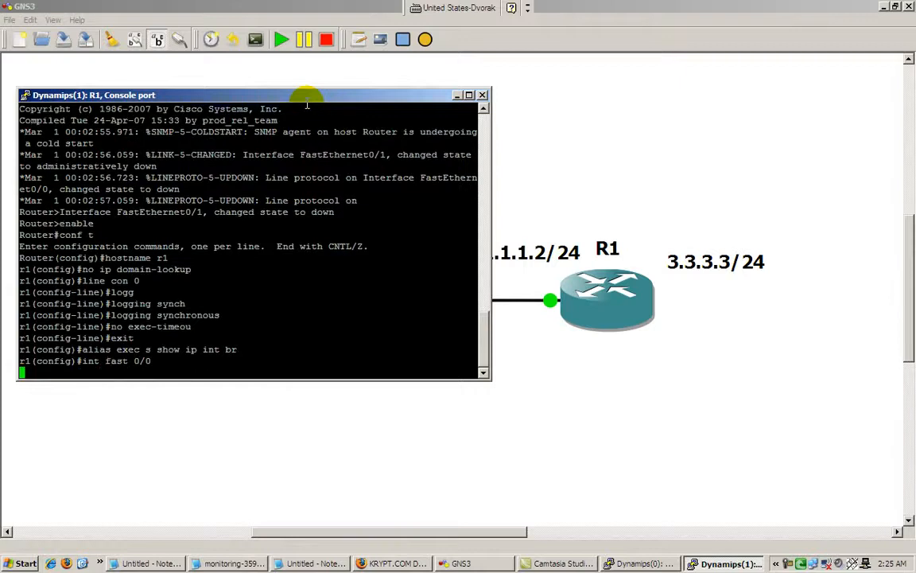
{"action": "type", "text": "ip address"}
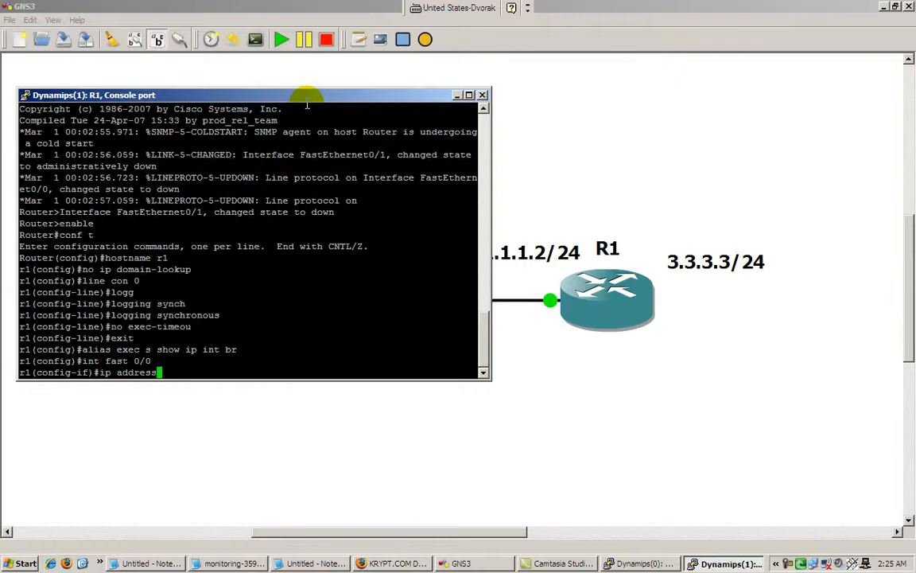
{"action": "type", "text": " 1.1.1.2 255.255.255.0"}
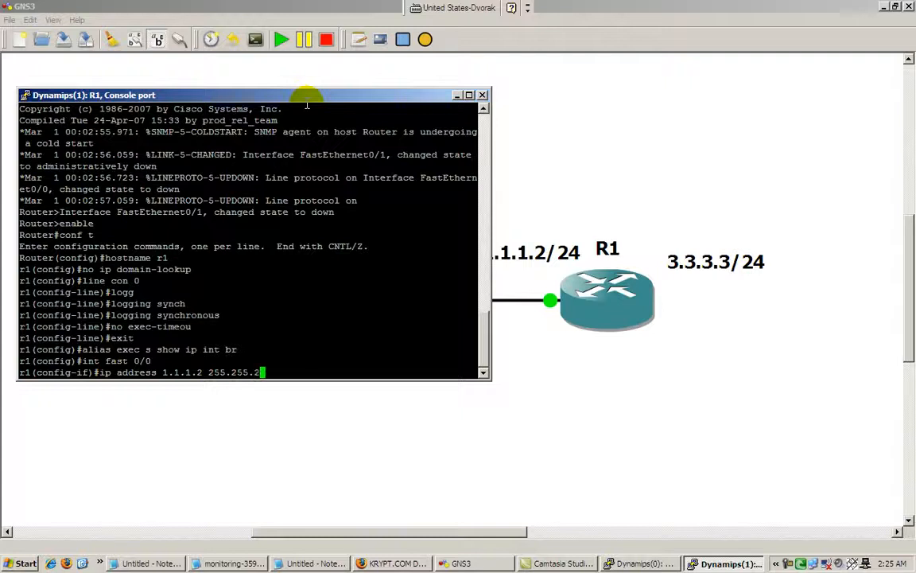
{"action": "key", "text": "Return"}
{"action": "type", "text": "no shut"}
{"action": "key", "text": "Return"}
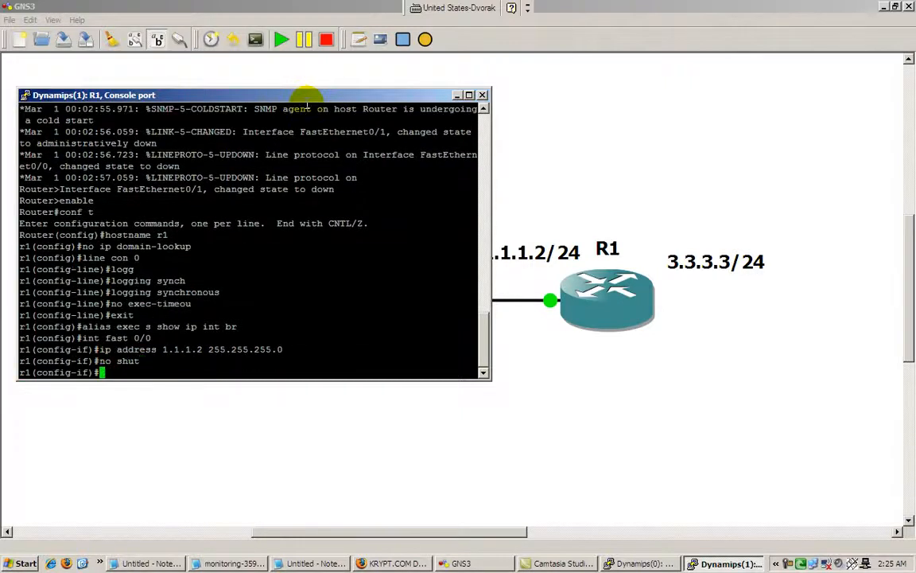
- Create loopback 0 on R1 with address 3.3.3.3 255.255.255.0 and leave configuration mode
{"action": "type", "text": "int loopback 0"}
{"action": "key", "text": "Return"}
{"action": "type", "text": "ip address 3.3.3.3 255.255.255"}
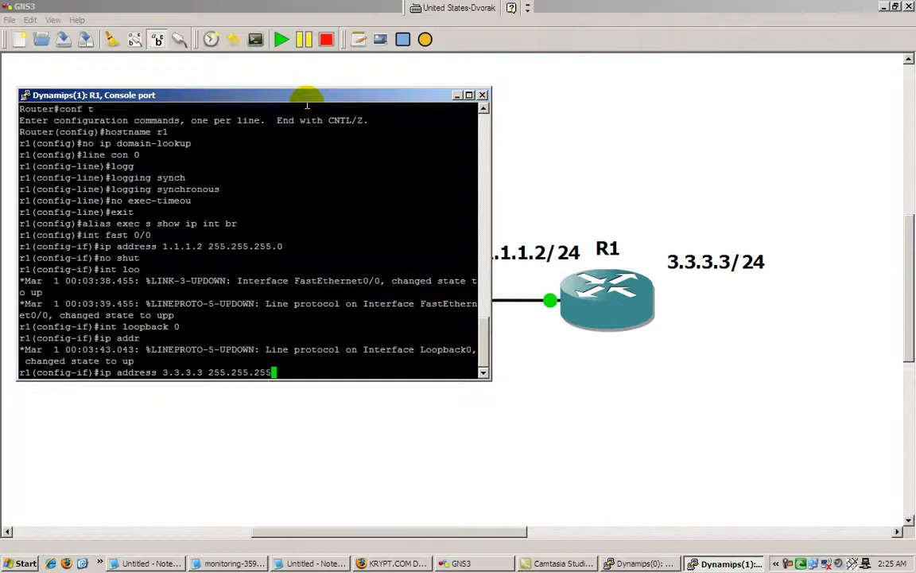
{"action": "type", "text": ".0"}
{"action": "key", "text": "Return"}
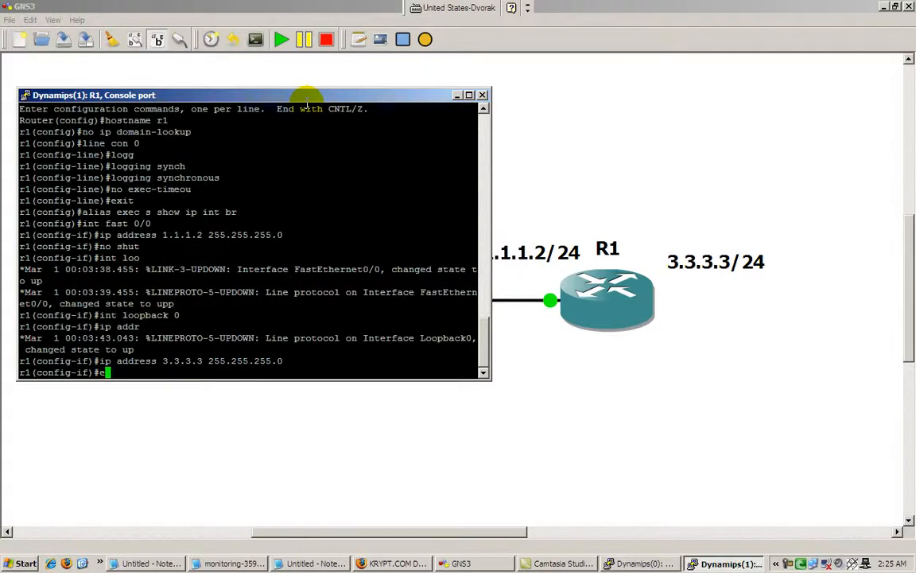
{"action": "type", "text": "end"}
{"action": "key", "text": "Return"}
- Check R1's interface summary with the s alias and ping its loopback address 3.3.3.3
{"action": "type", "text": "s"}
{"action": "key", "text": "Return"}
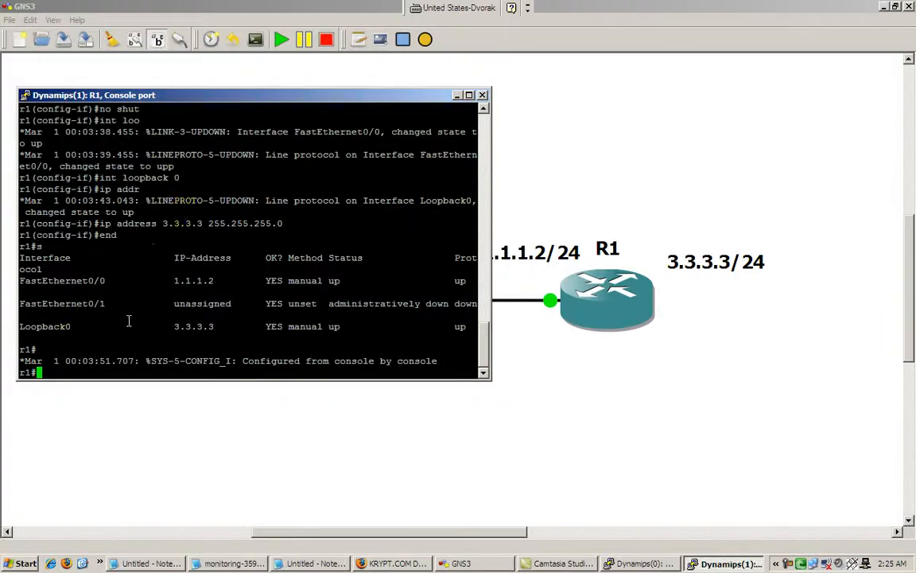
{"action": "type", "text": "ping 3.3.3.3"}
{"action": "key", "text": "Return"}
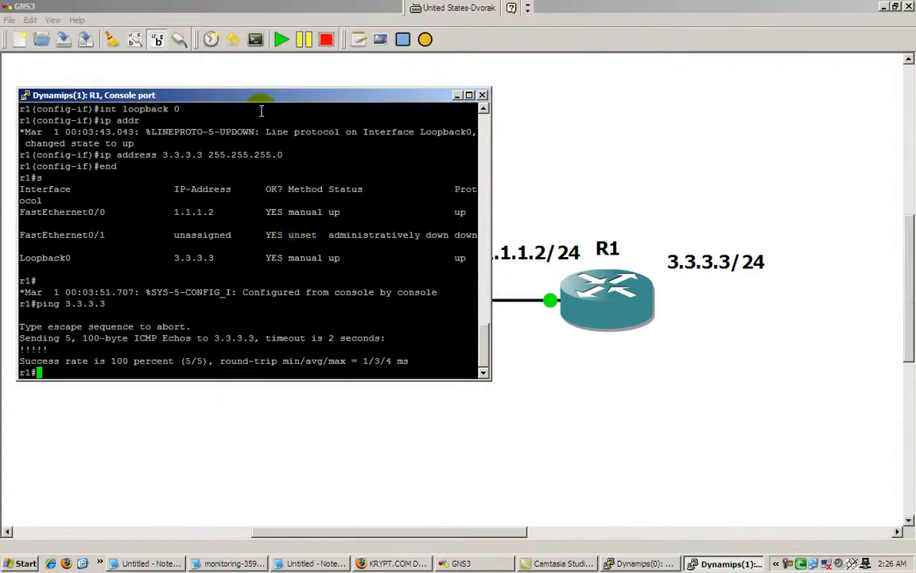
- Move R1's console clear of R0 and ping R0's link address 1.1.1.1 from R1
{"action": "left_click_drag", "start_coordinate": [255, 97], "coordinate": [629, 107]}
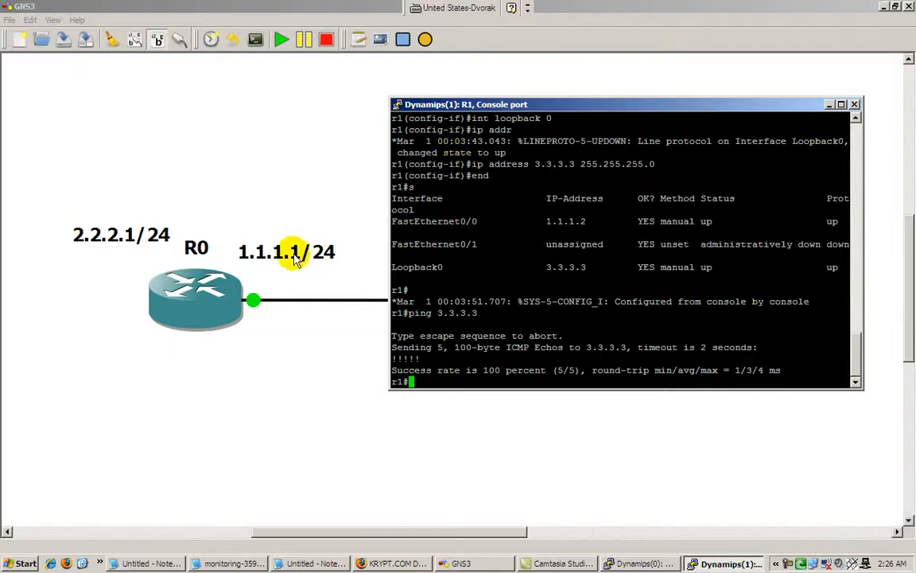
{"action": "type", "text": "ping 1.1.1.1"}
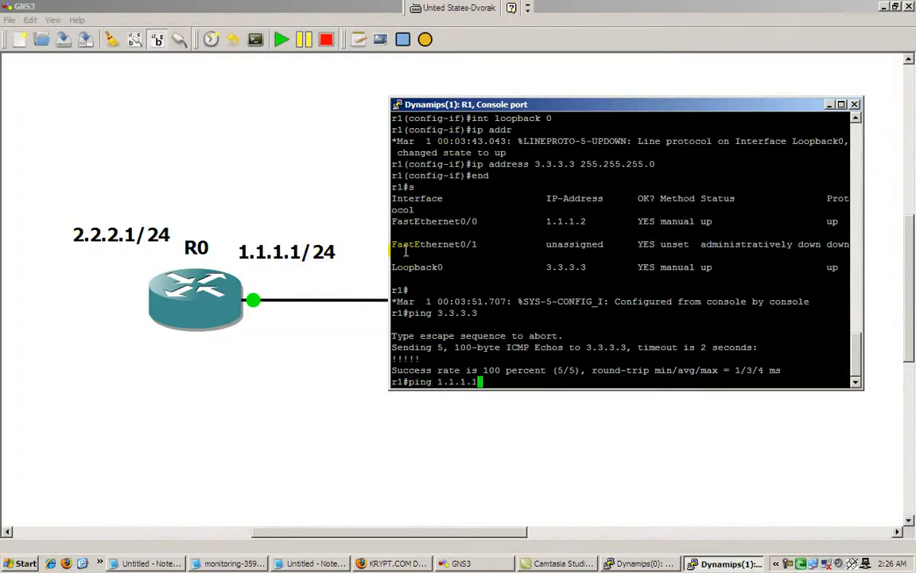
{"action": "key", "text": "Return"}
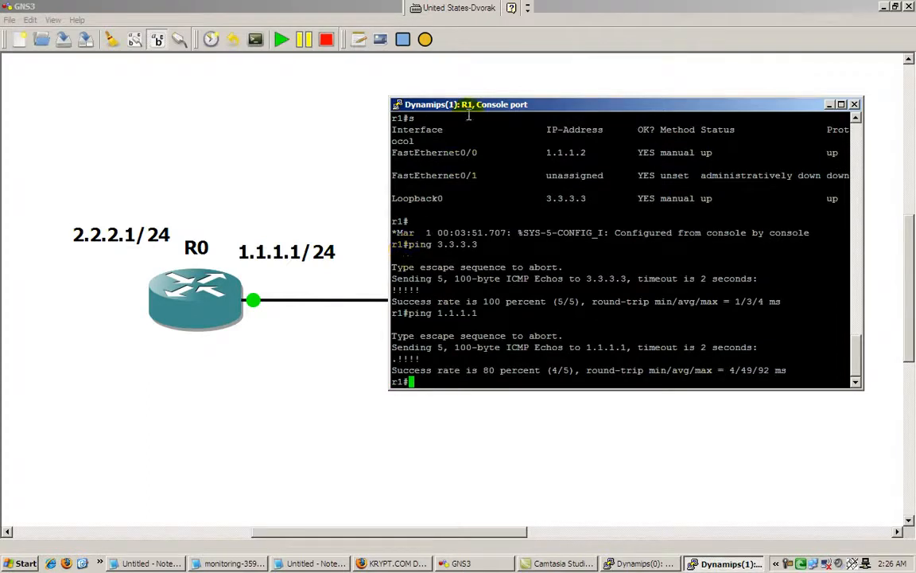
- Check R0's loopback label in the topology, reposition R1's console beside R0, and ping 2.2.2.1 from R1
{"action": "left_click_drag", "start_coordinate": [472, 112], "coordinate": [479, 84]}
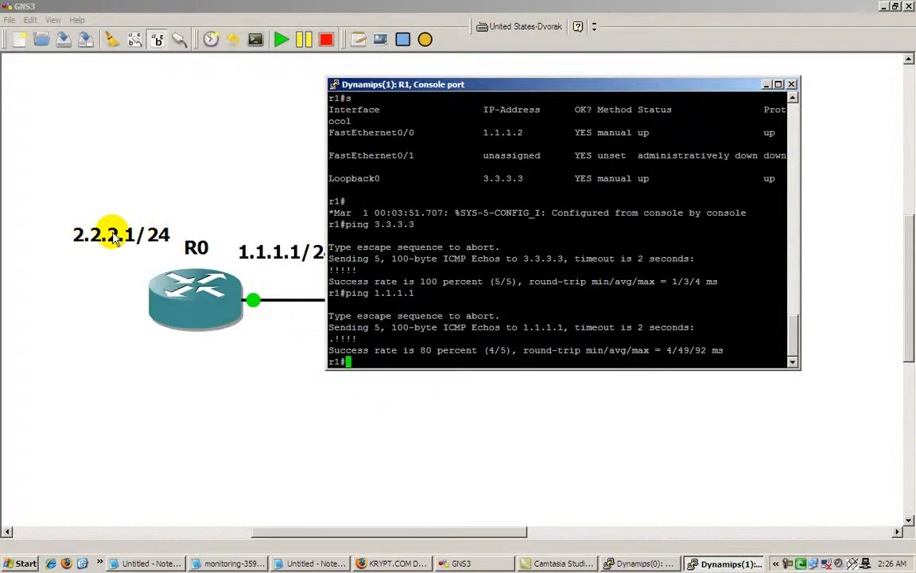
{"action": "left_click_drag", "start_coordinate": [439, 86], "coordinate": [511, 7]}
{"action": "left_click", "coordinate": [633, 320]}
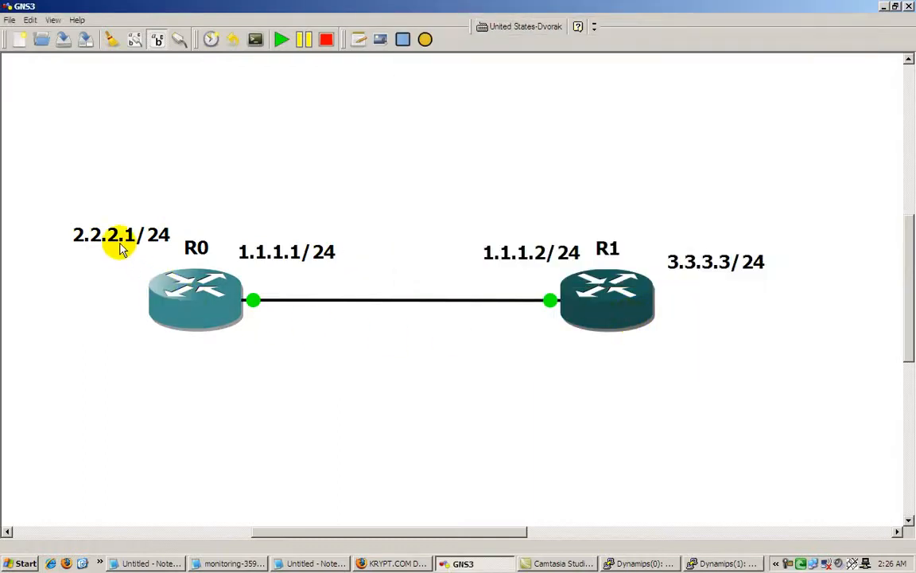
{"action": "left_click", "coordinate": [715, 561]}
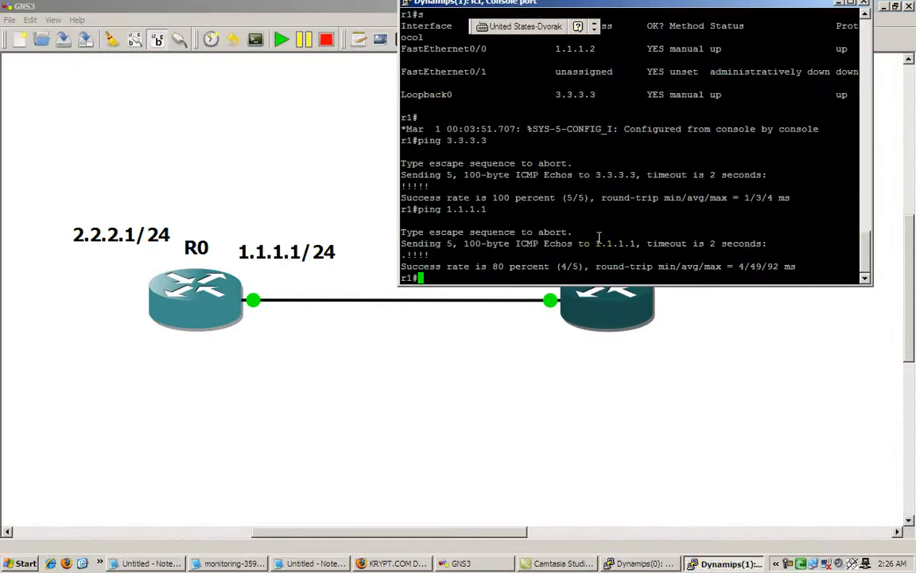
{"action": "left_click_drag", "start_coordinate": [669, 7], "coordinate": [629, 130]}
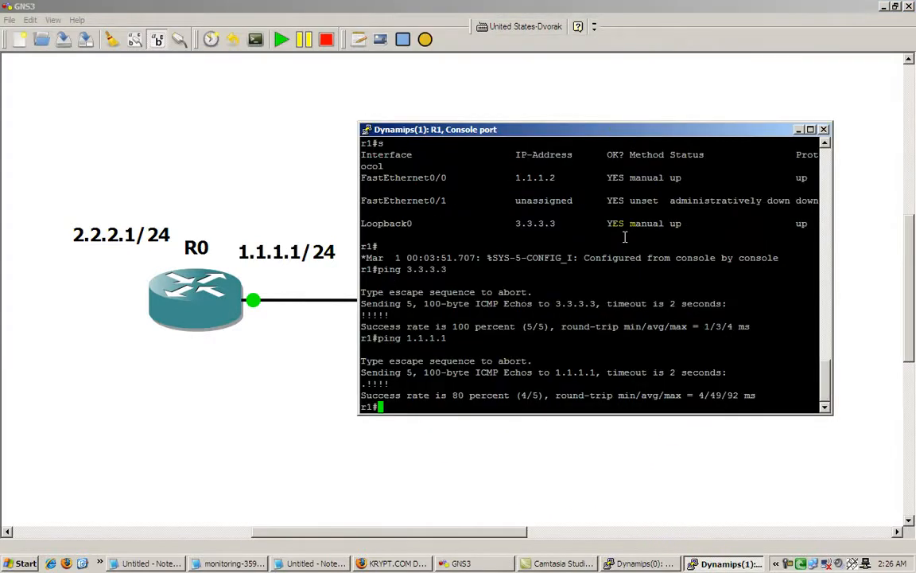
{"action": "type", "text": "ping 2.2.2.1"}
{"action": "key", "text": "Return"}
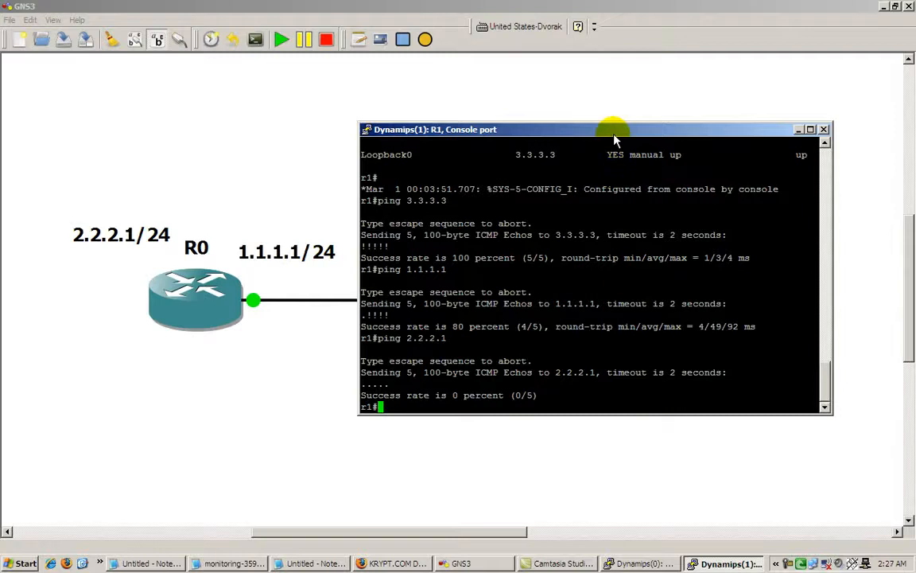
- Display R1's routing table with show ip route and check its routes against the topology
{"action": "type", "text": "show ip route"}
{"action": "key", "text": "Return"}
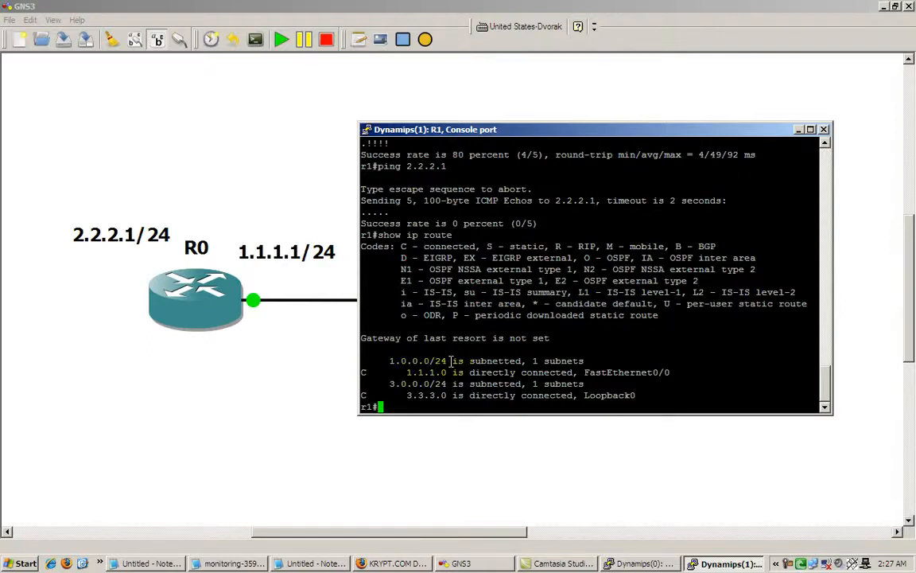
{"action": "left_click", "coordinate": [252, 299]}
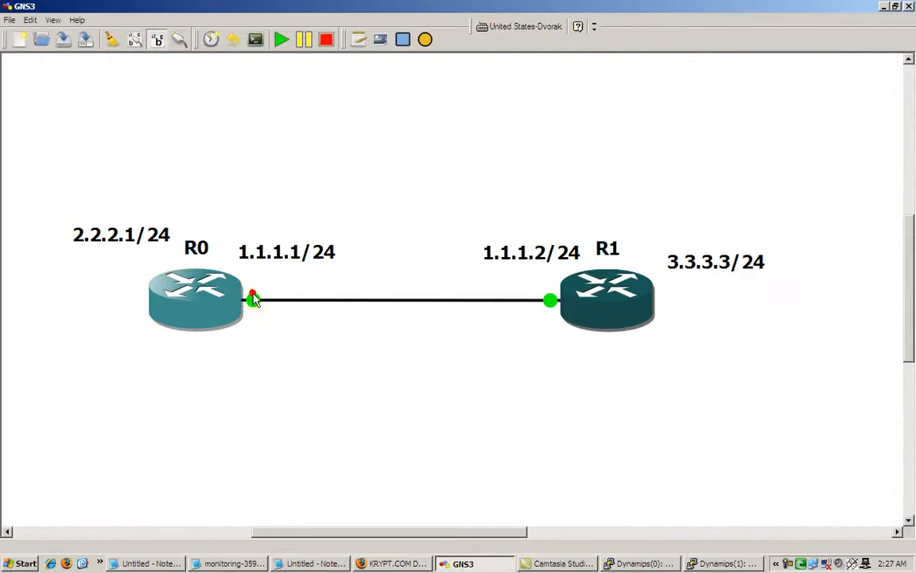
{"action": "left_click", "coordinate": [706, 563]}
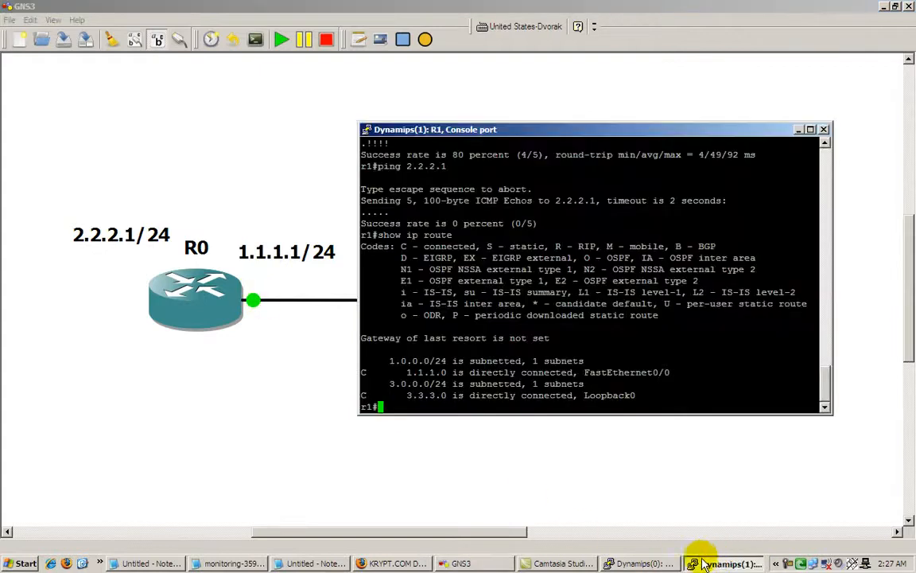
{"action": "left_click", "coordinate": [645, 563]}
{"action": "left_click", "coordinate": [714, 559]}
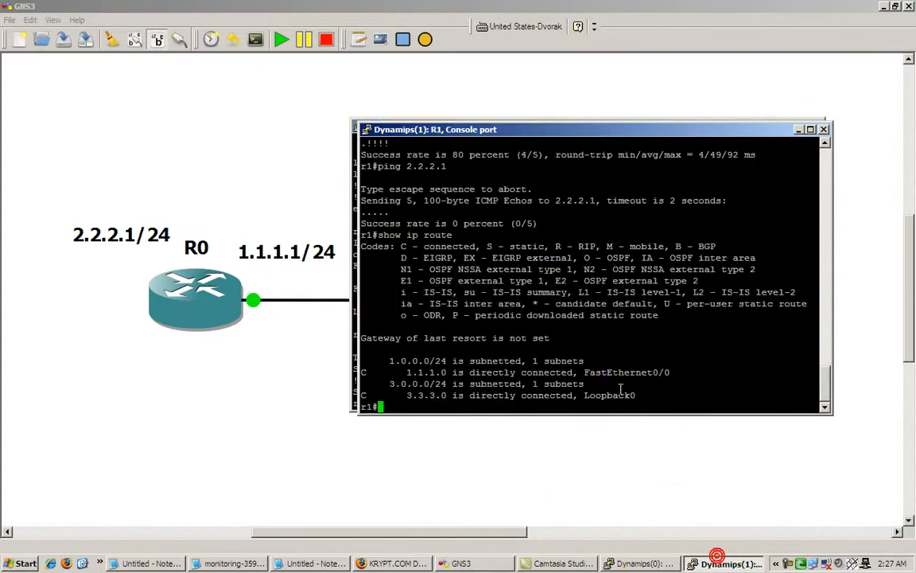